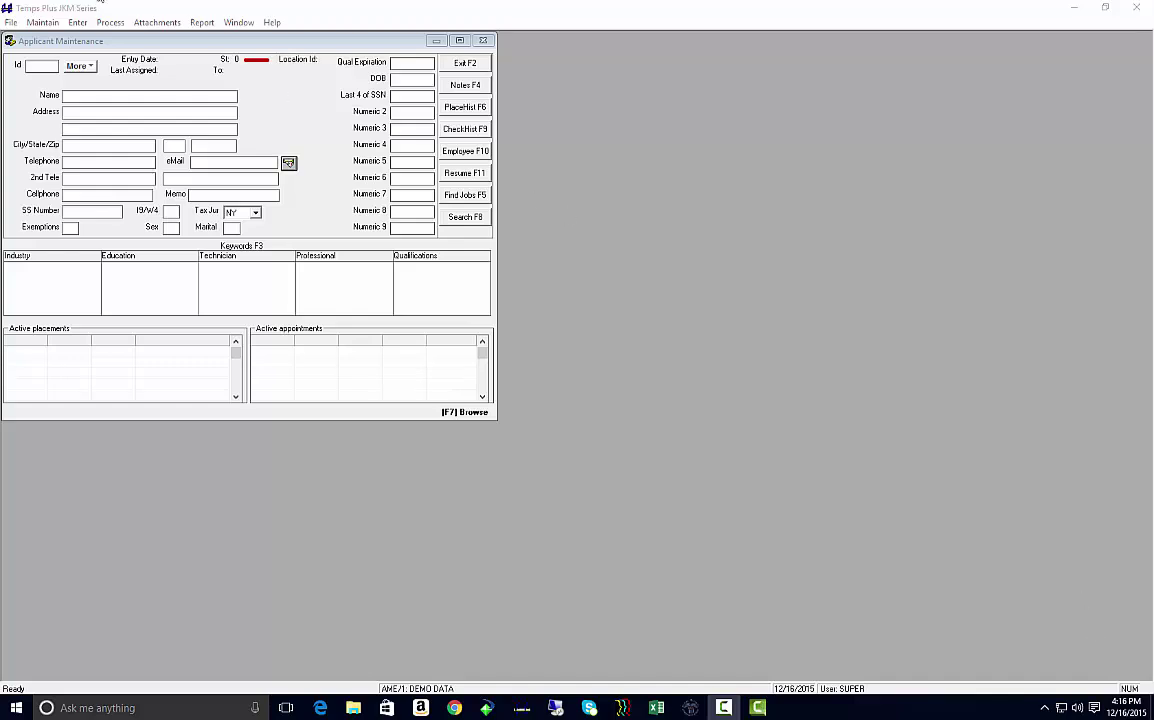
- Open payroll W2 printing and enable printing the W2s on plain paper
click(108, 22)
mouse_move(150, 53)
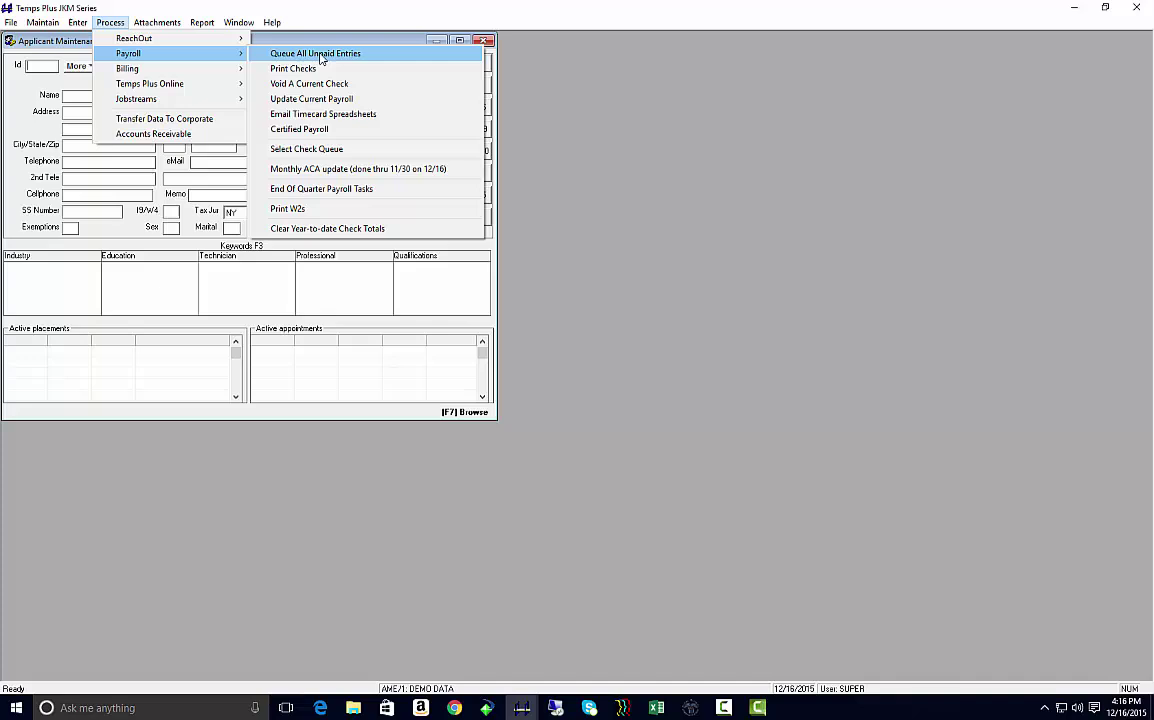
click(357, 213)
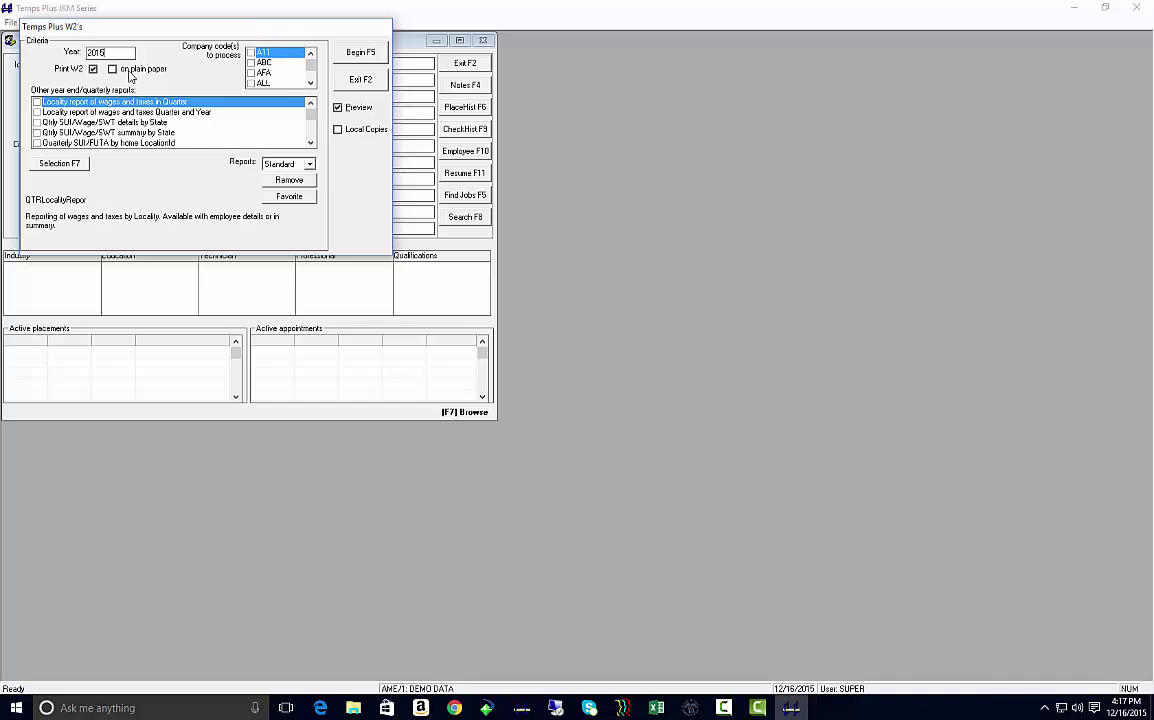
click(131, 72)
click(111, 69)
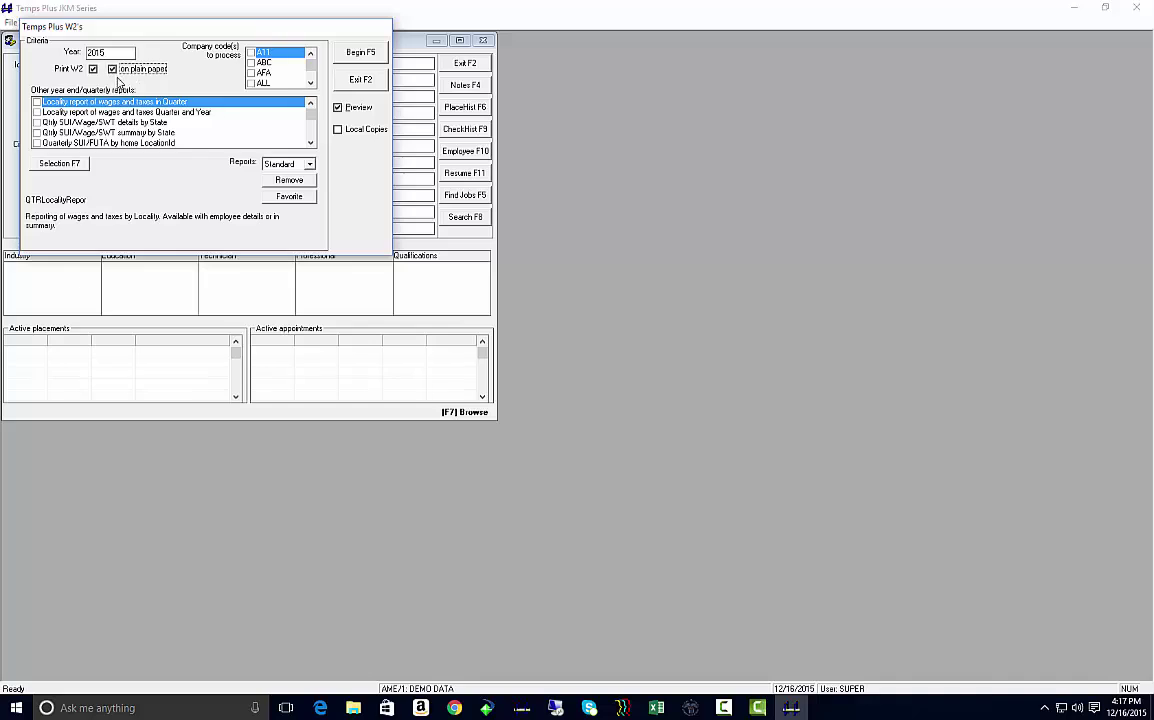
- Check company code AME in the list of companies to process, and toggle W2 printing off and back on
click(311, 83)
double_click(311, 83)
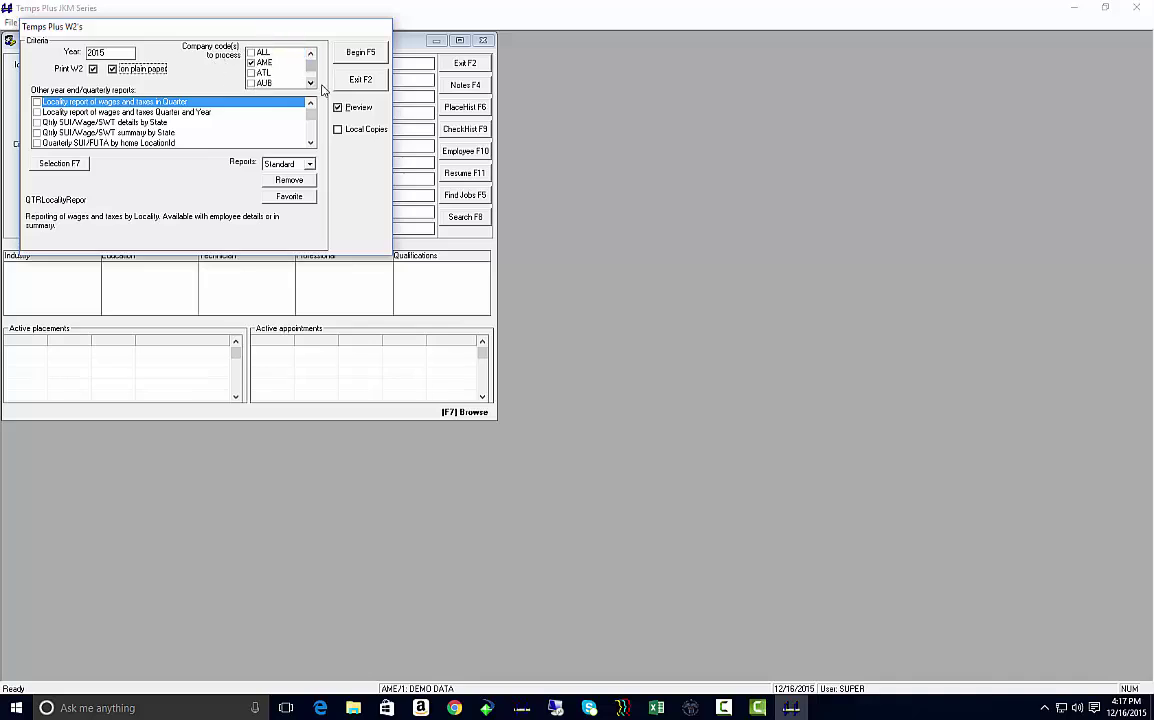
click(52, 63)
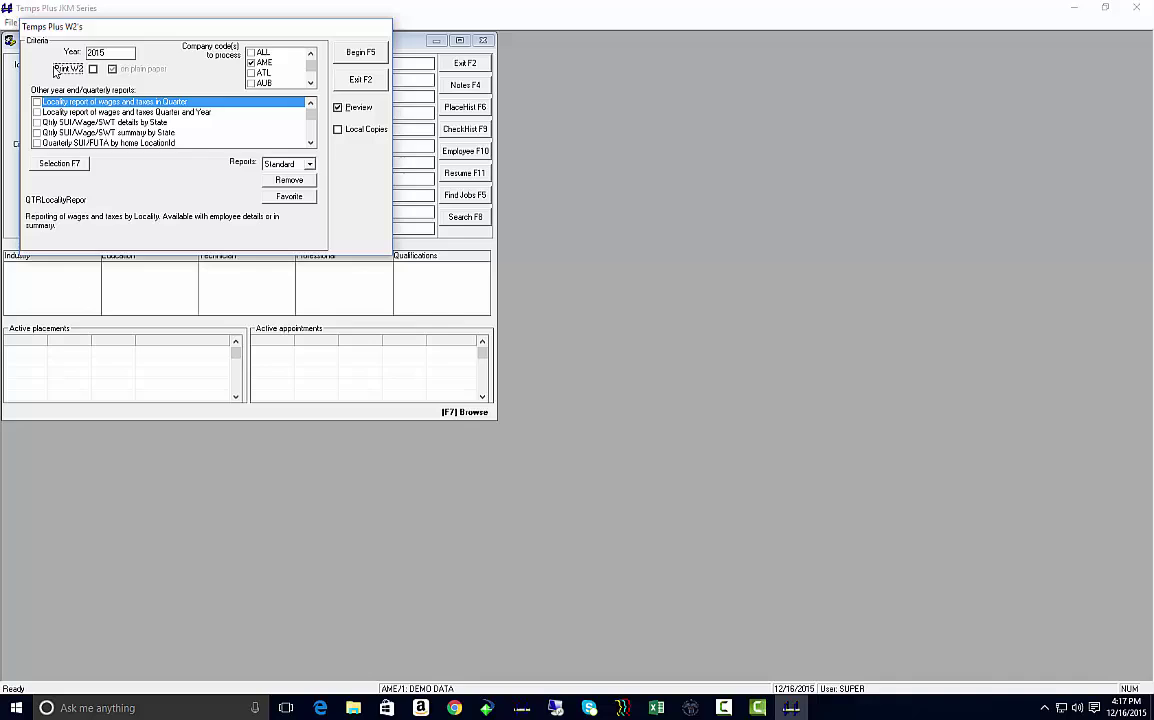
click(66, 69)
- Include the W2 audit report and the W2 grand totals page among the year-end reports
click(60, 102)
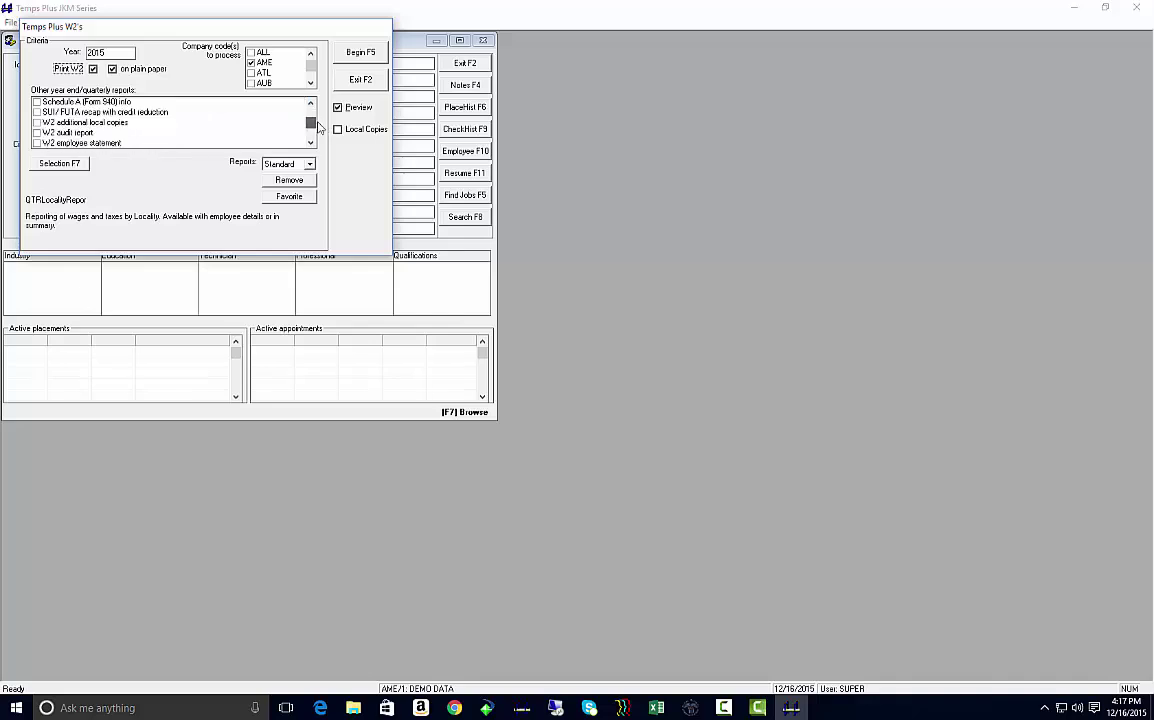
scroll(285, 110, down, 3)
click(37, 133)
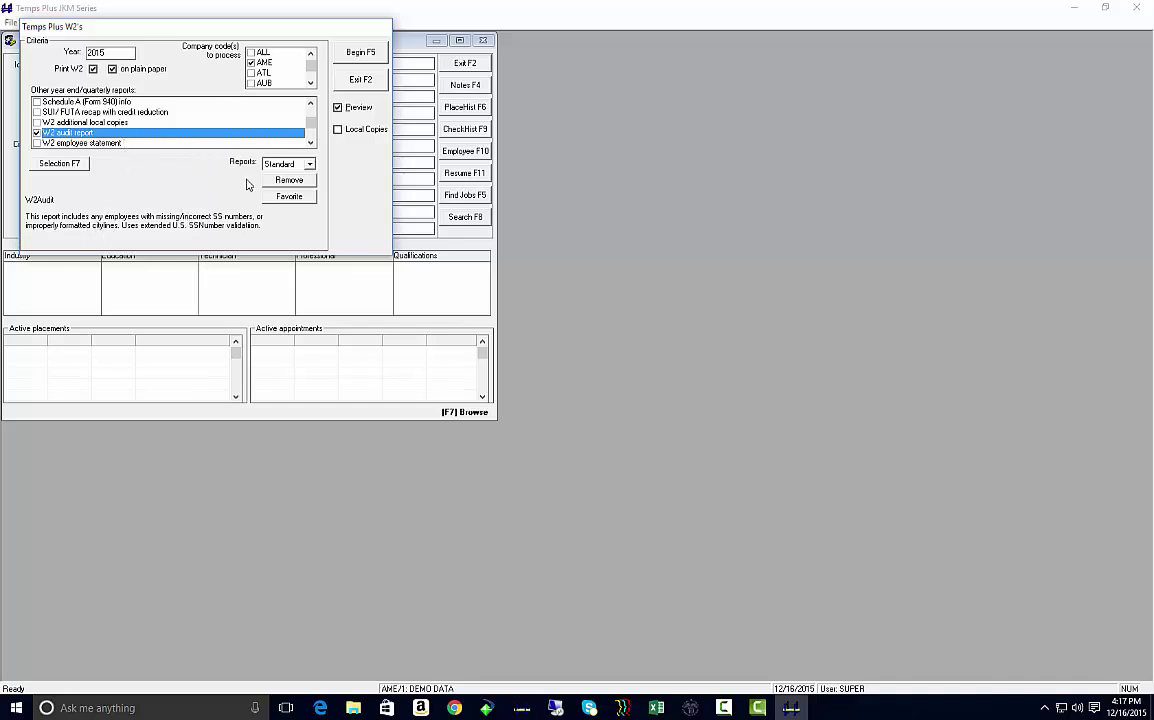
scroll(280, 130, down, 2)
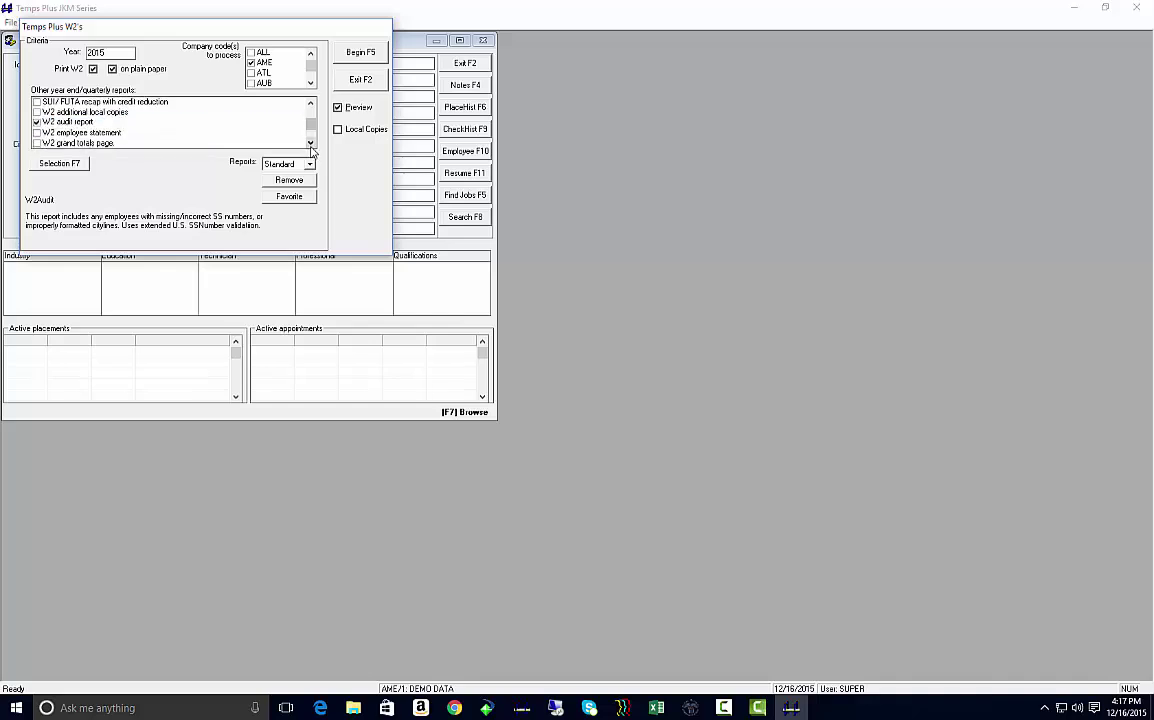
click(311, 147)
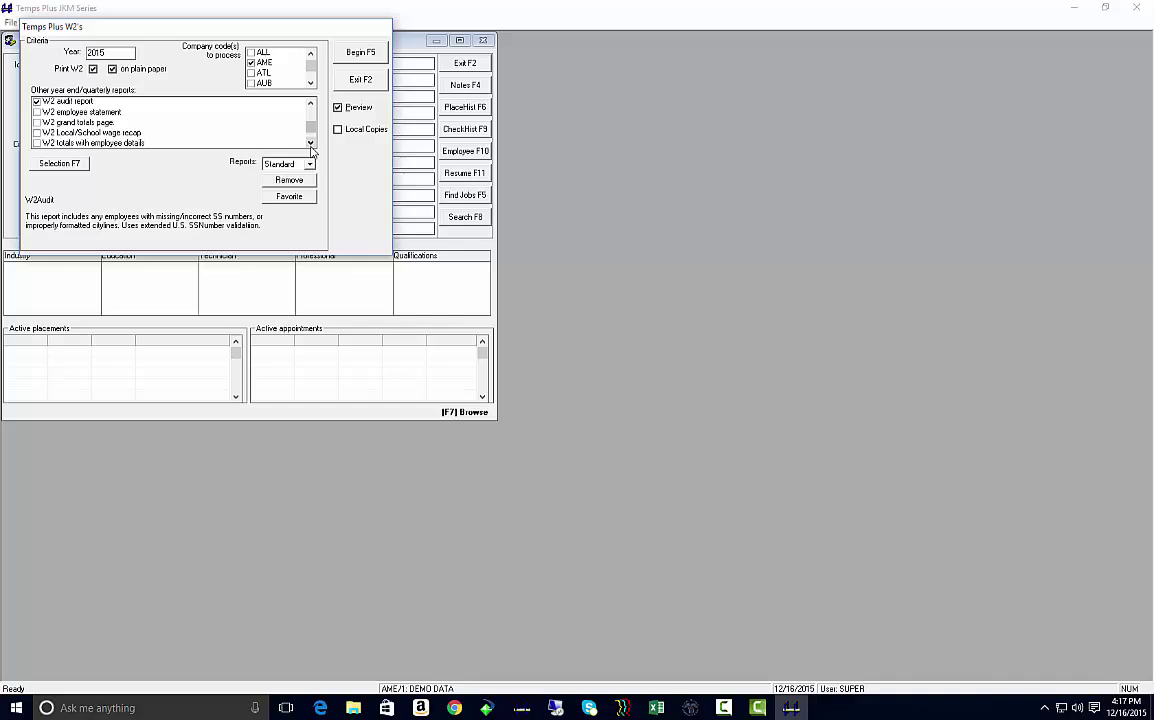
click(311, 143)
click(67, 113)
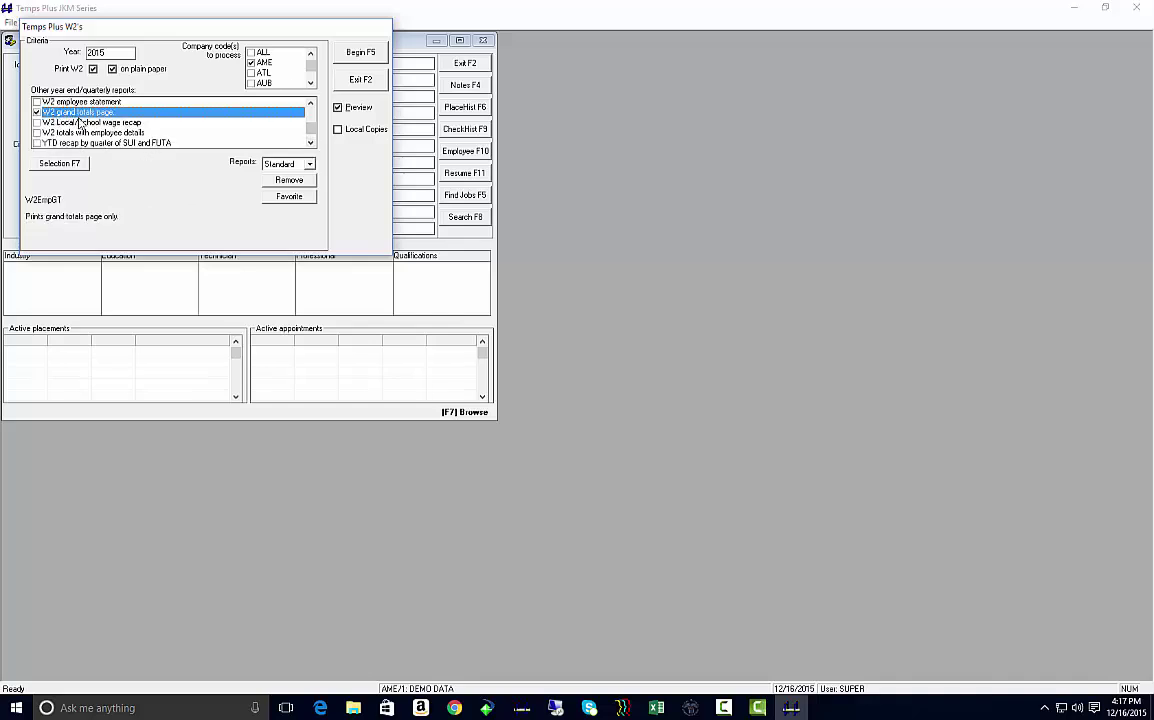
- Begin the W2 run and look through the list of editable boxes in the W2 Data Builder
click(365, 53)
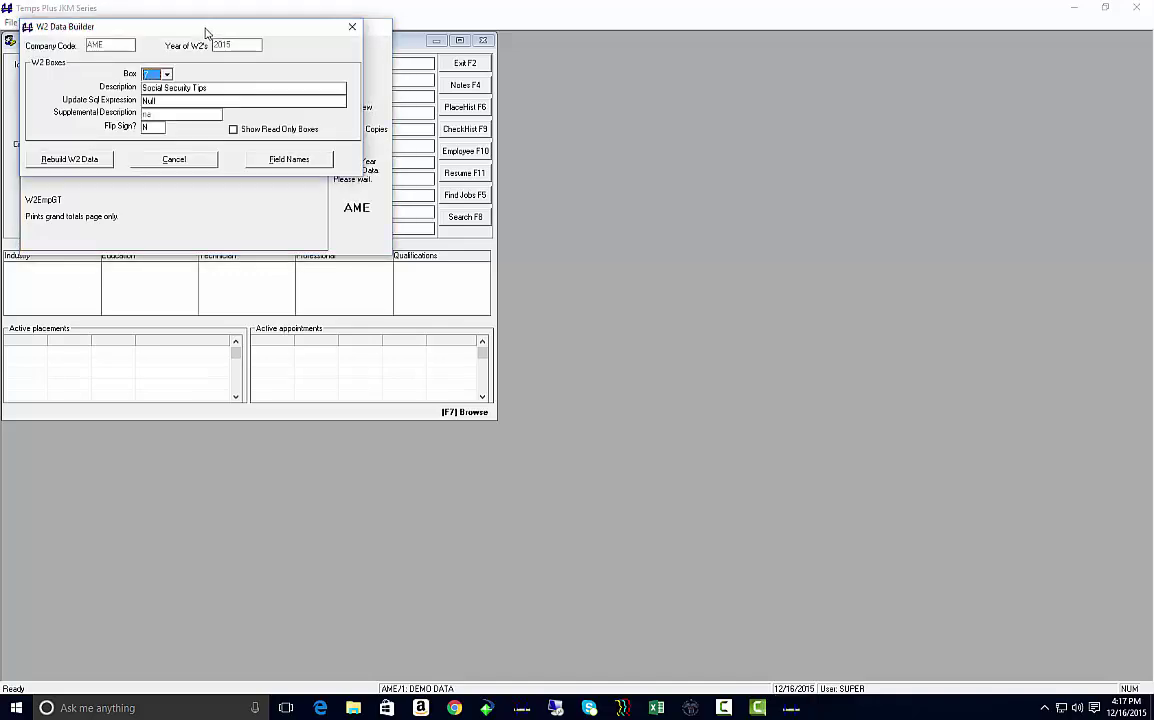
drag(206, 31, 314, 119)
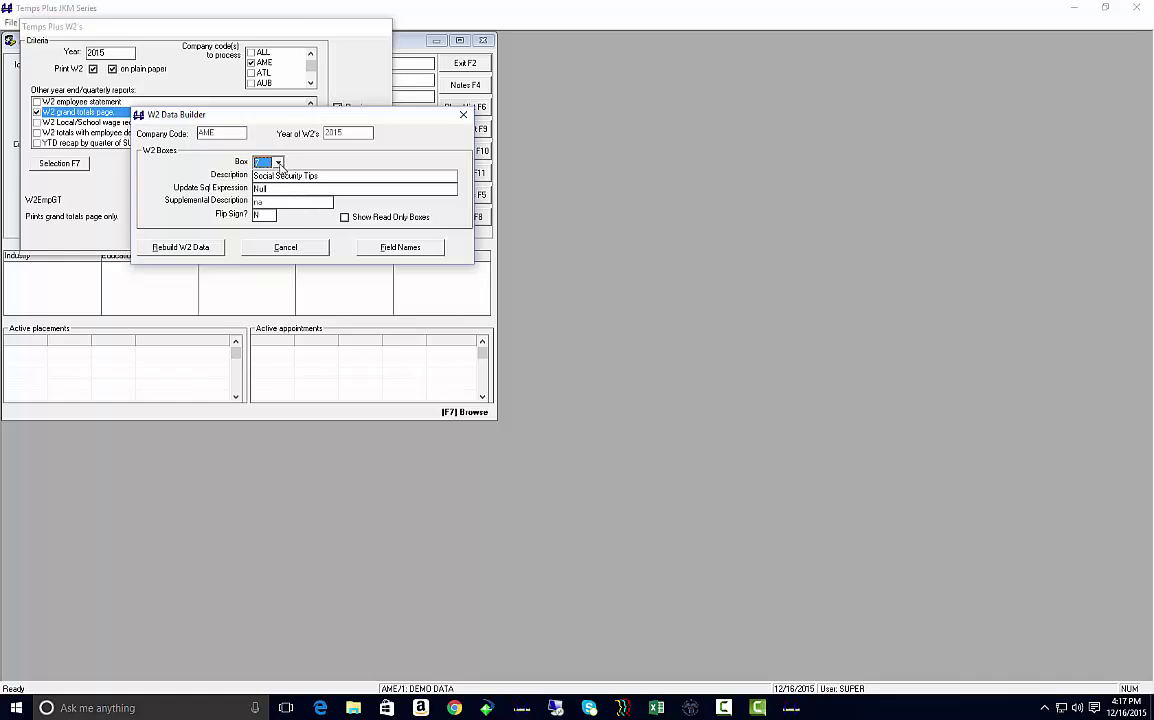
click(279, 163)
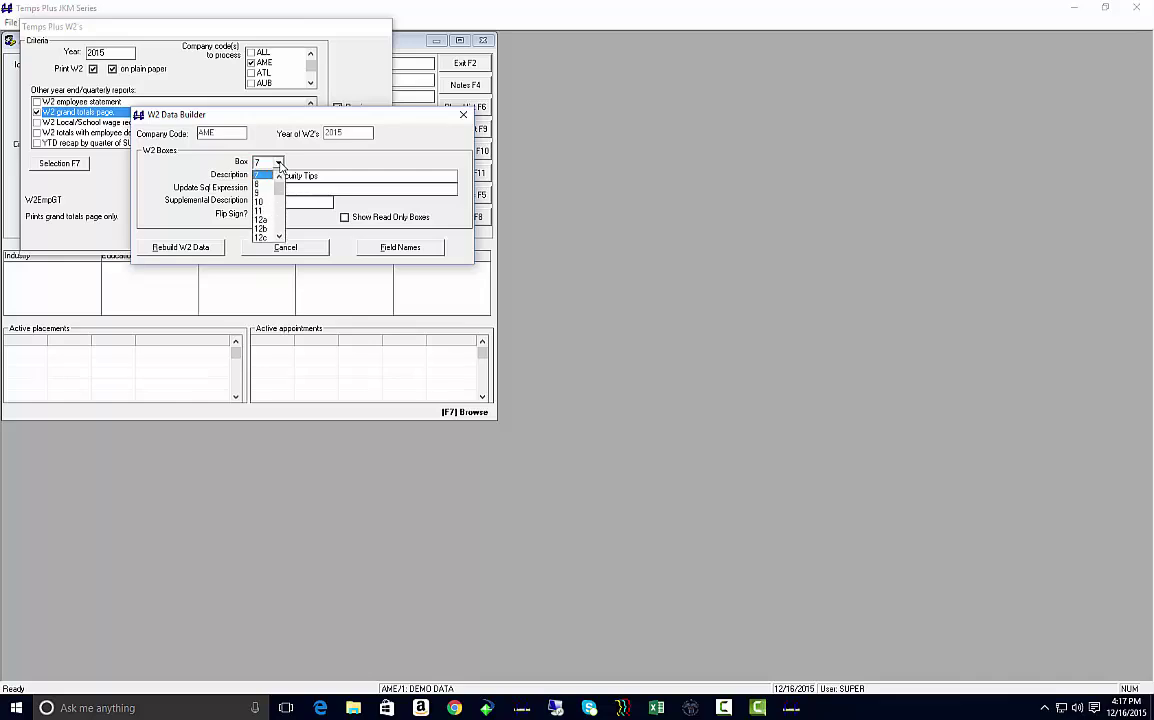
click(279, 163)
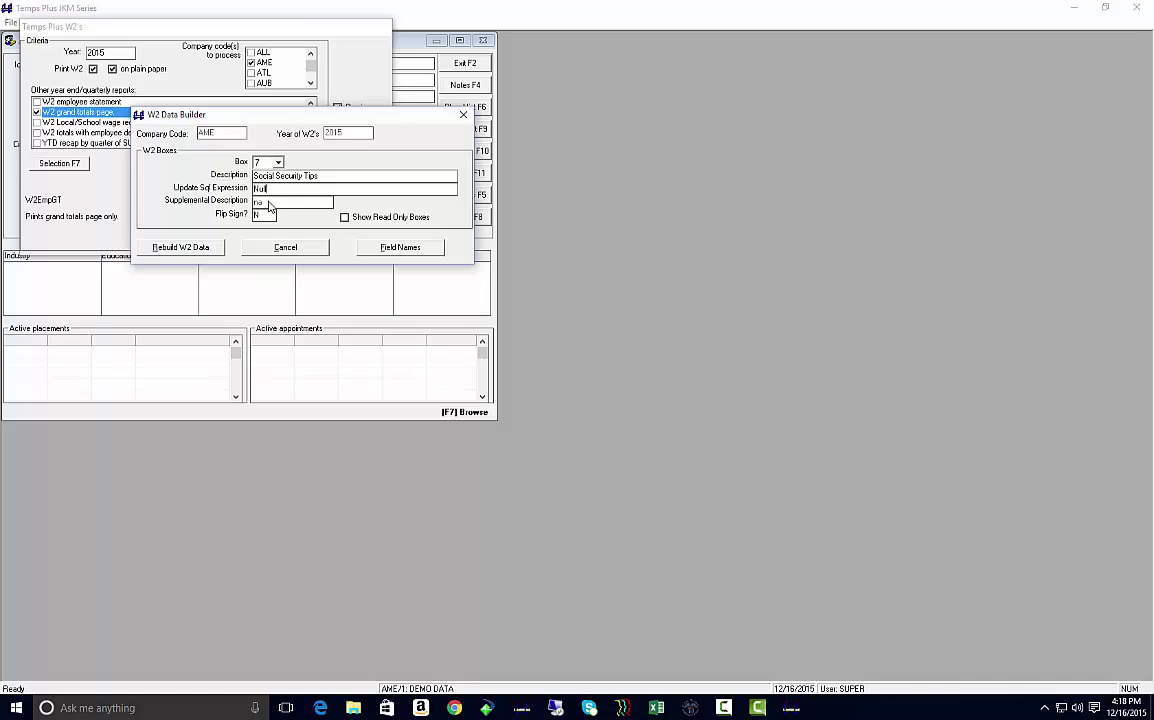
- Display box 14a in the W2 Data Builder and examine its supplemental description and flip sign settings
click(278, 162)
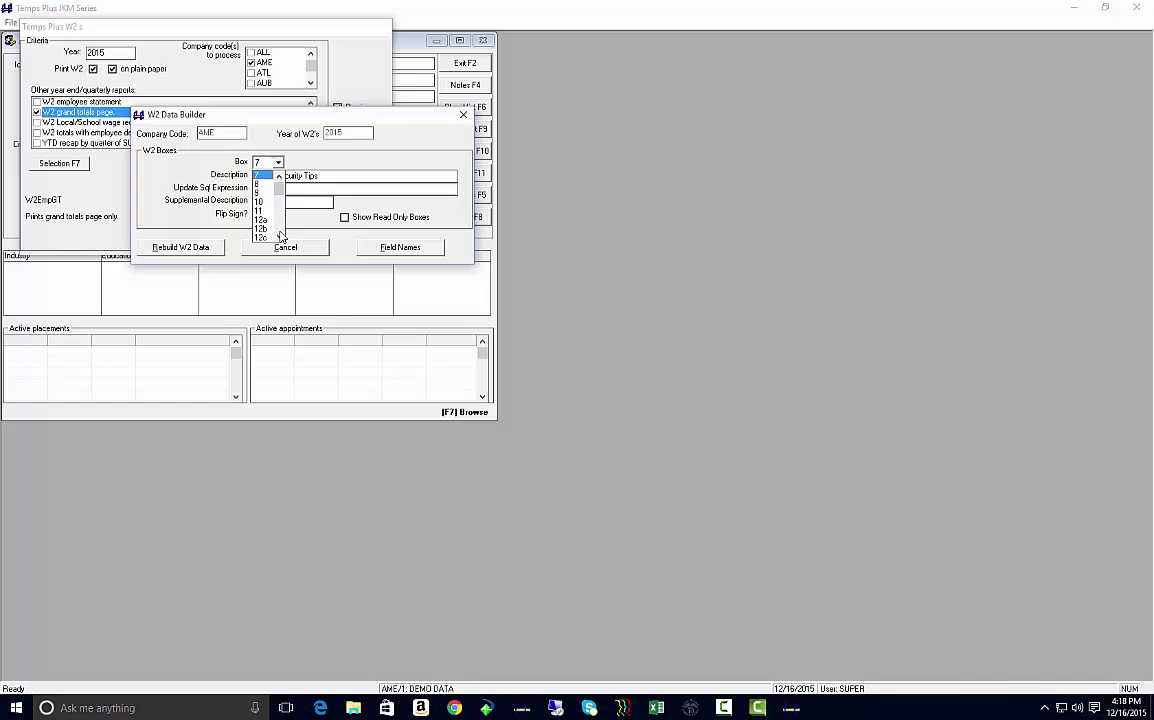
scroll(281, 228, down, 2)
click(266, 224)
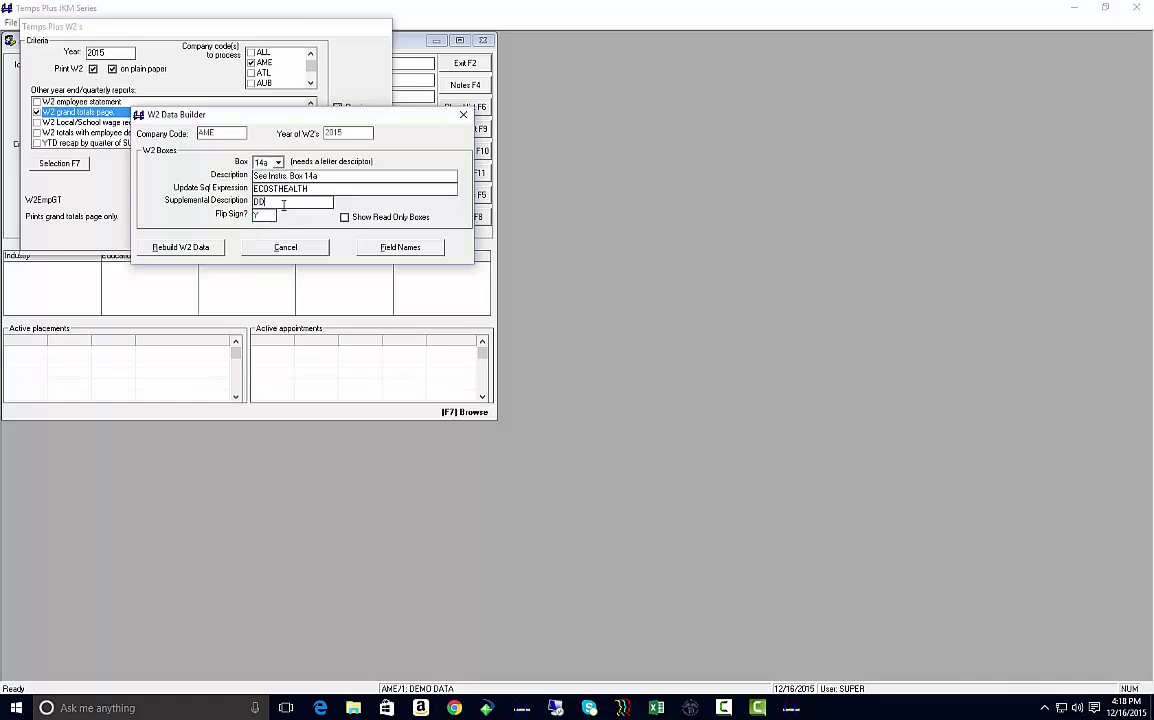
click(264, 216)
- Examine the field names available for updating W2 boxes, including those from the W2Supplement2015 and LocalW2 tables
click(408, 247)
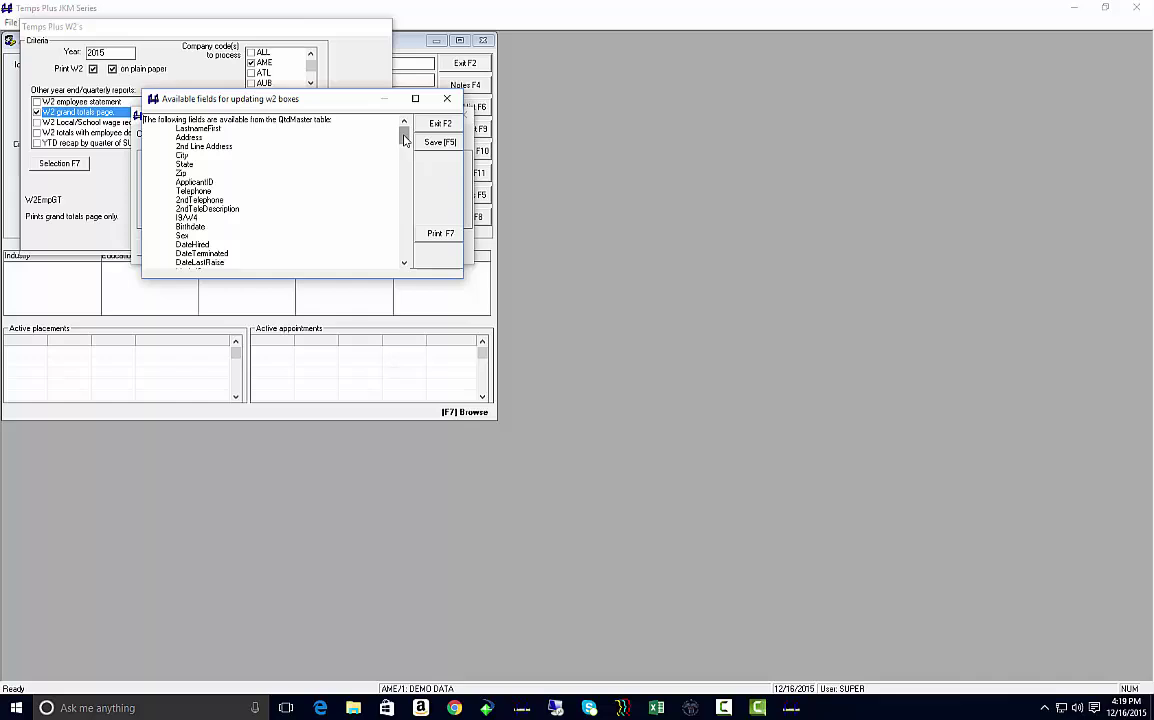
drag(404, 140, 417, 236)
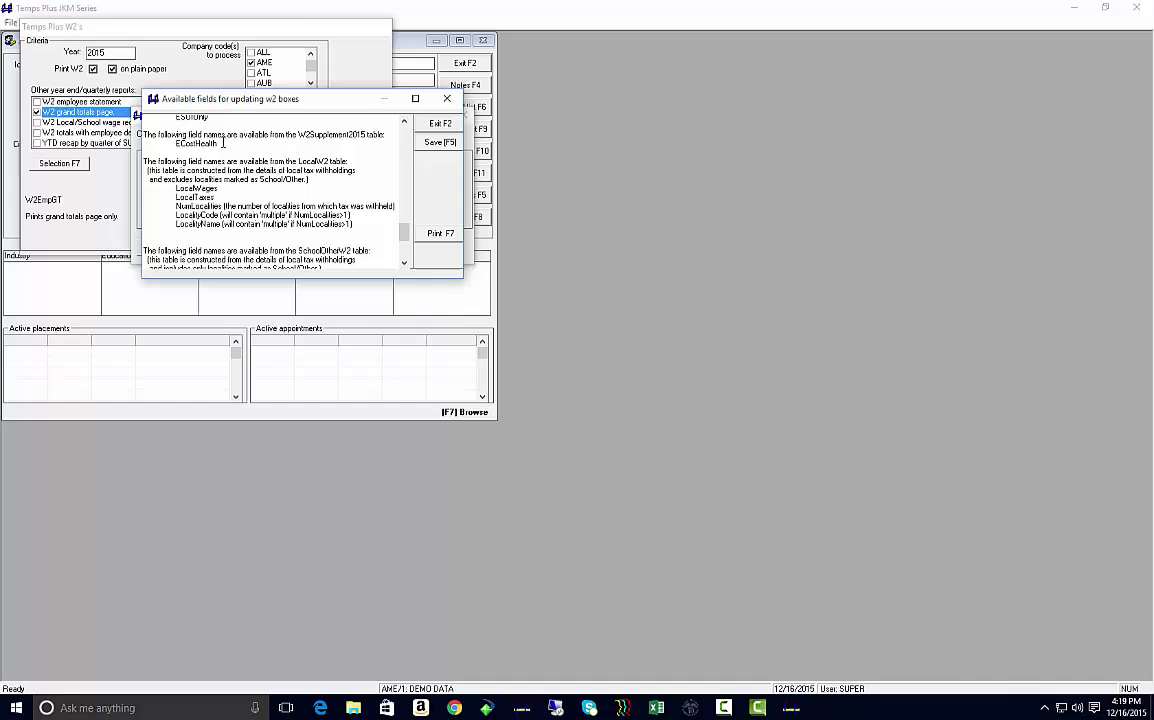
drag(299, 134, 348, 136)
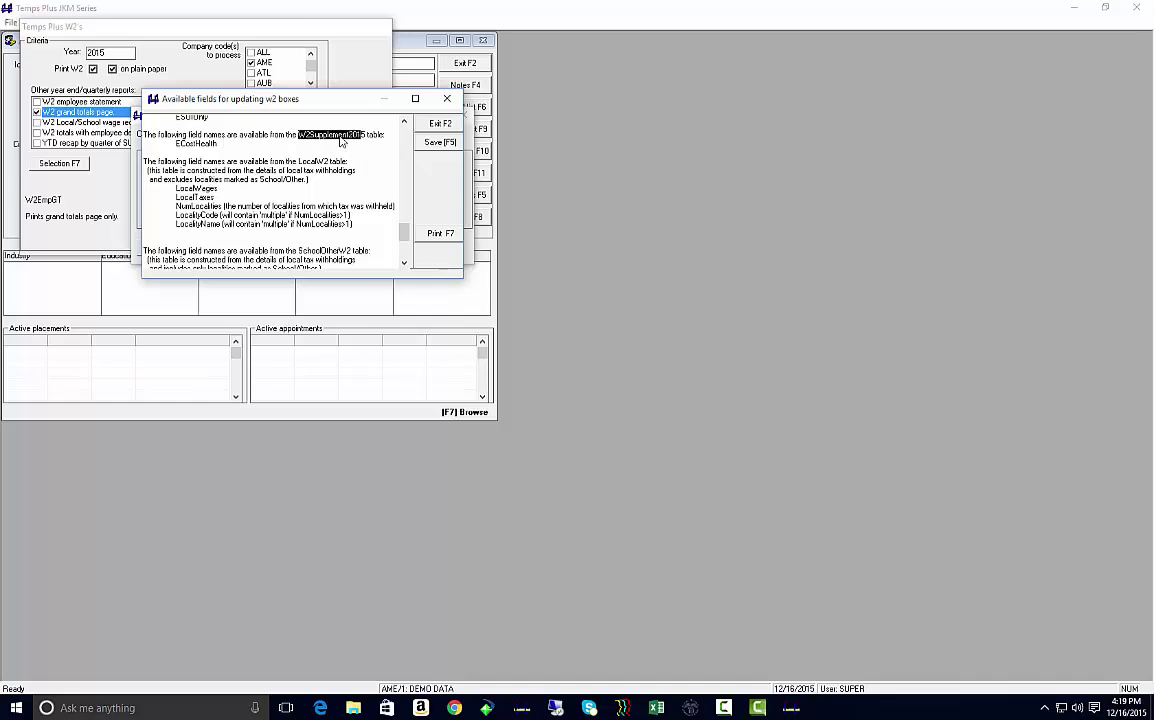
click(215, 144)
drag(213, 144, 176, 145)
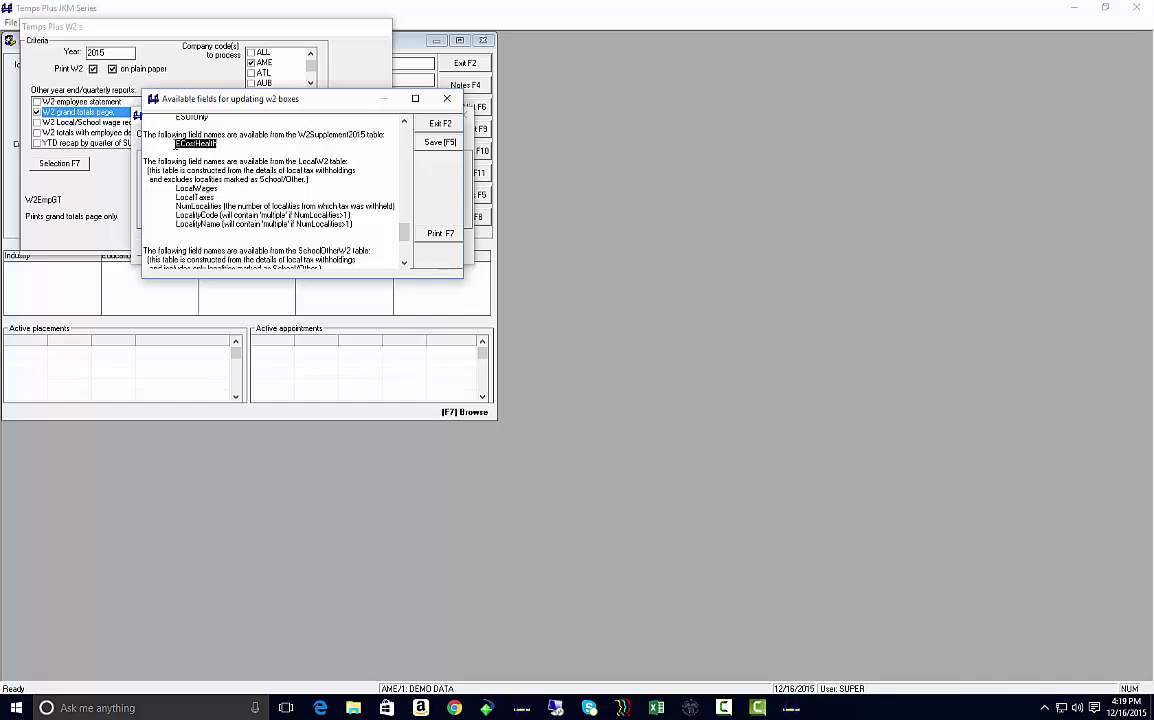
click(208, 129)
double_click(298, 161)
click(195, 188)
double_click(195, 188)
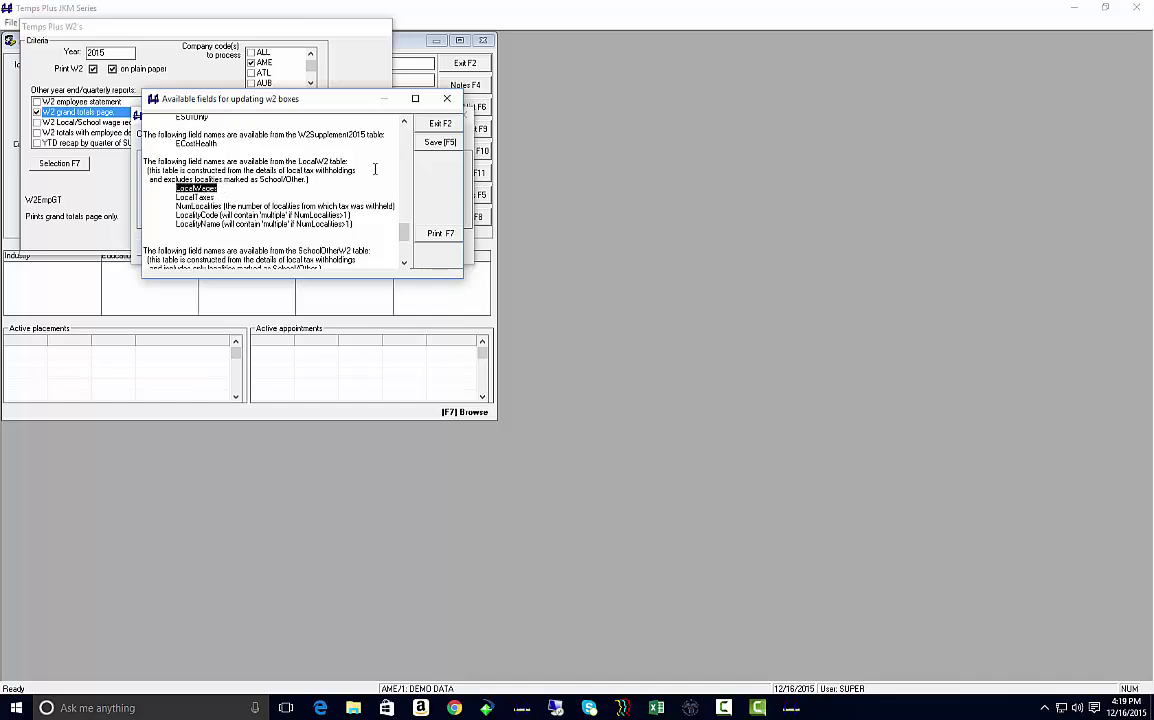
double_click(194, 197)
click(435, 124)
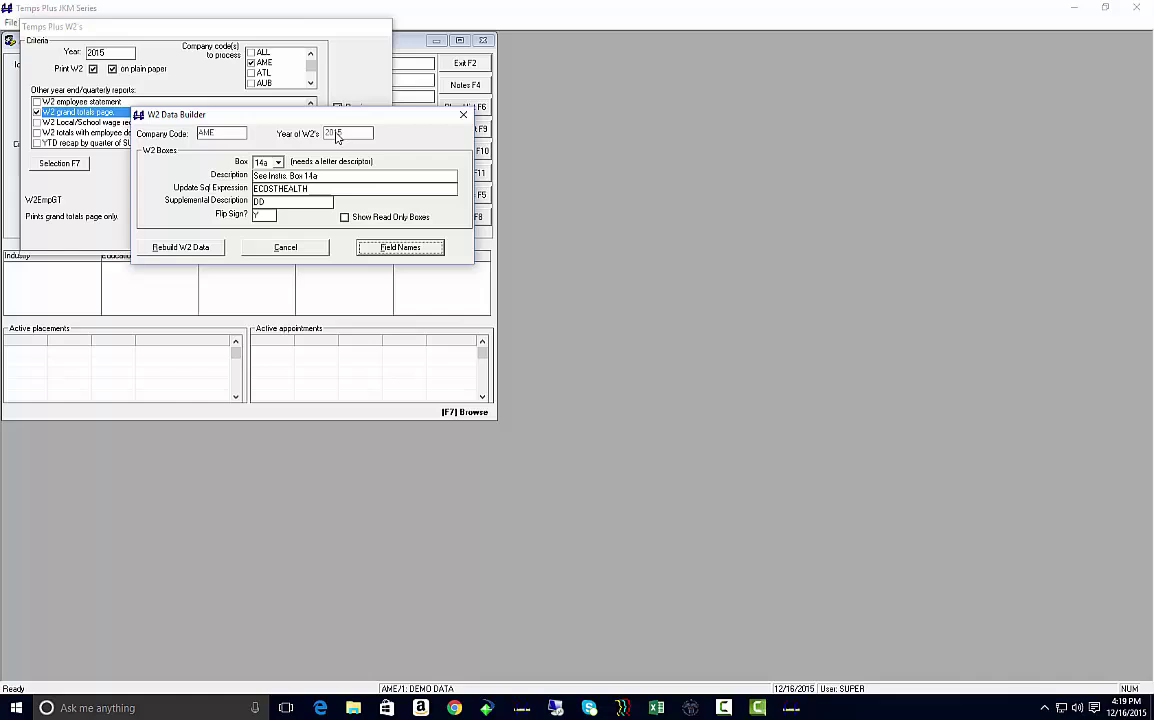
- Display box 18 for local wages and check its update SQL expression against the available field names
click(278, 162)
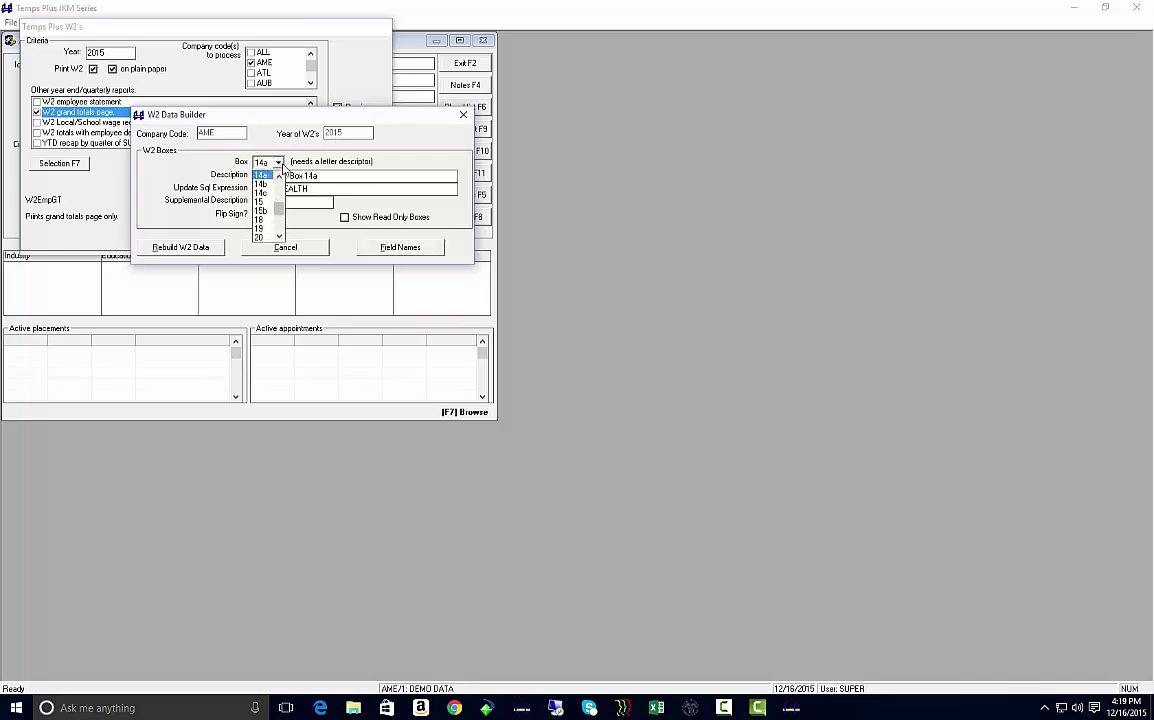
click(260, 219)
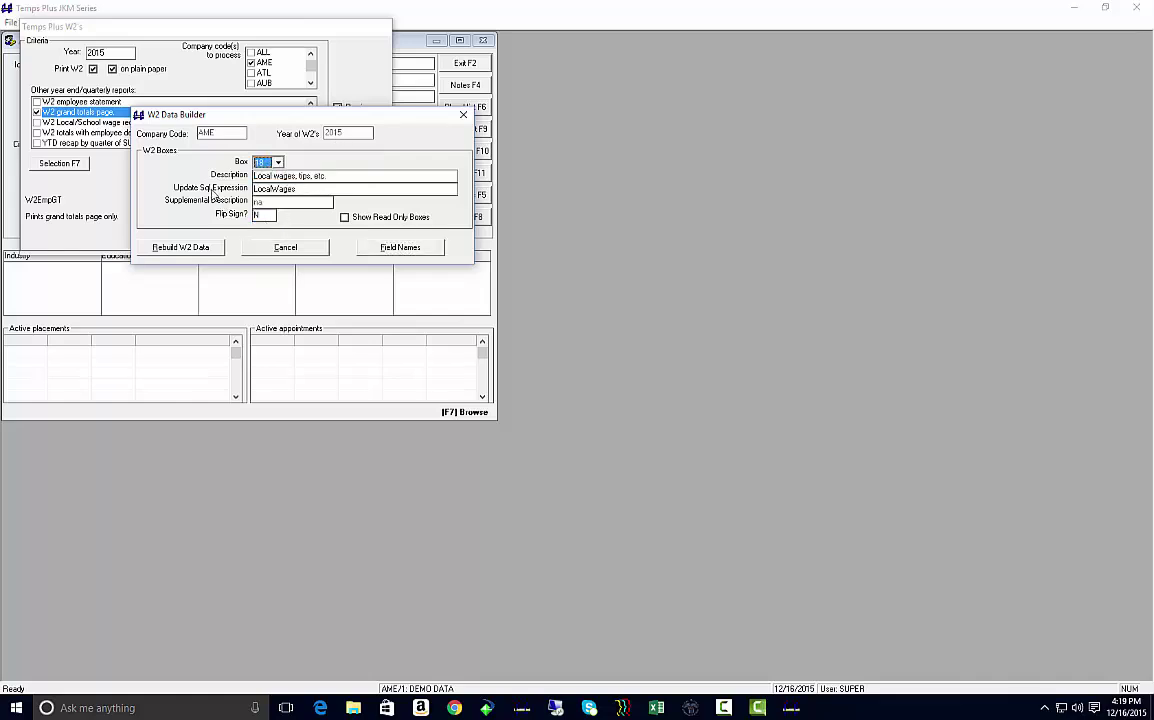
double_click(302, 188)
click(380, 248)
drag(404, 135, 404, 250)
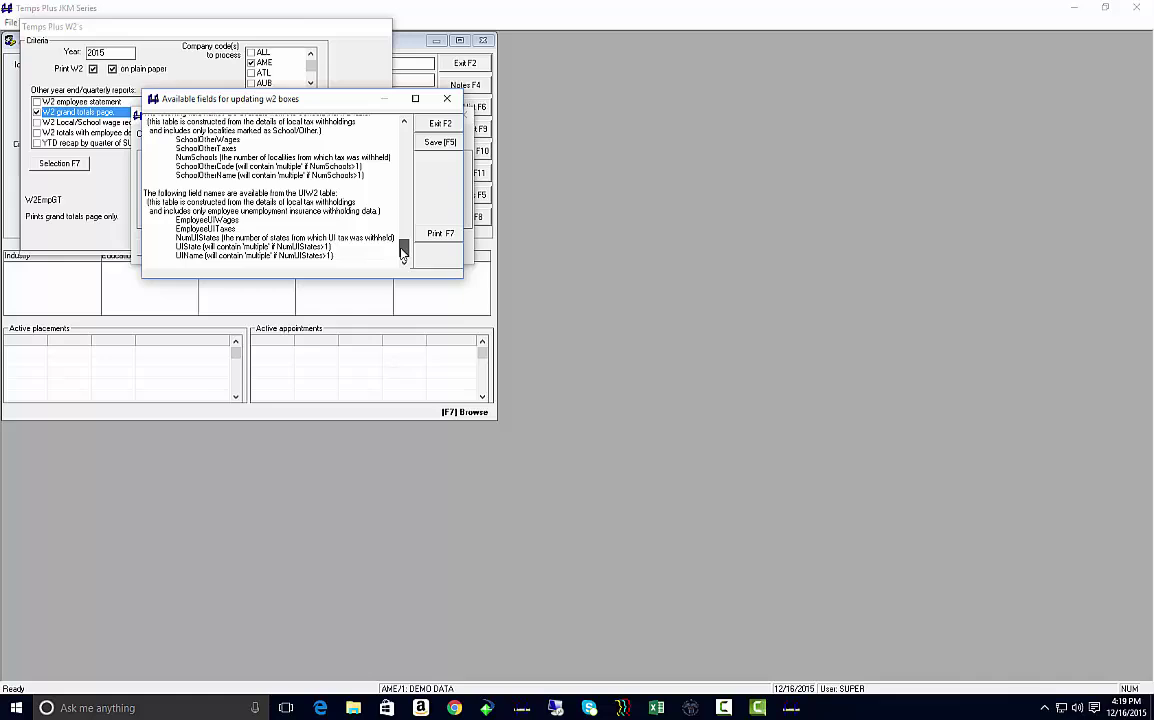
click(436, 127)
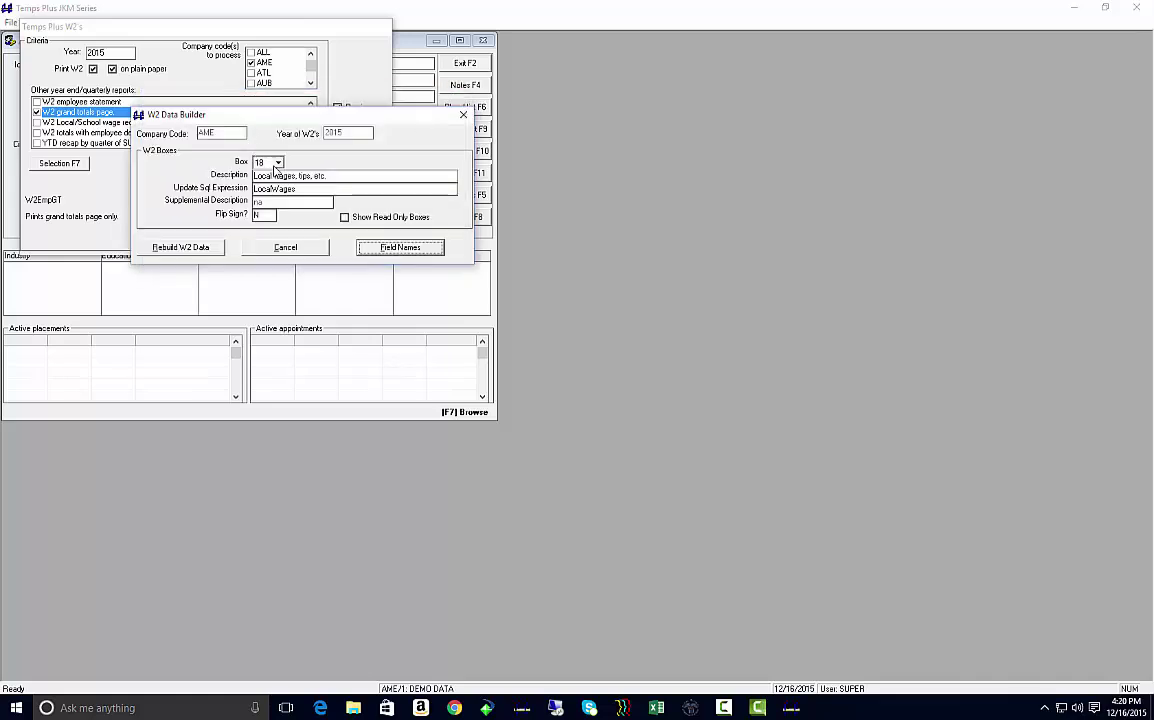
- Display box 19 for local income tax and check its update SQL expression against the available field names
click(278, 162)
click(278, 163)
key(Down)
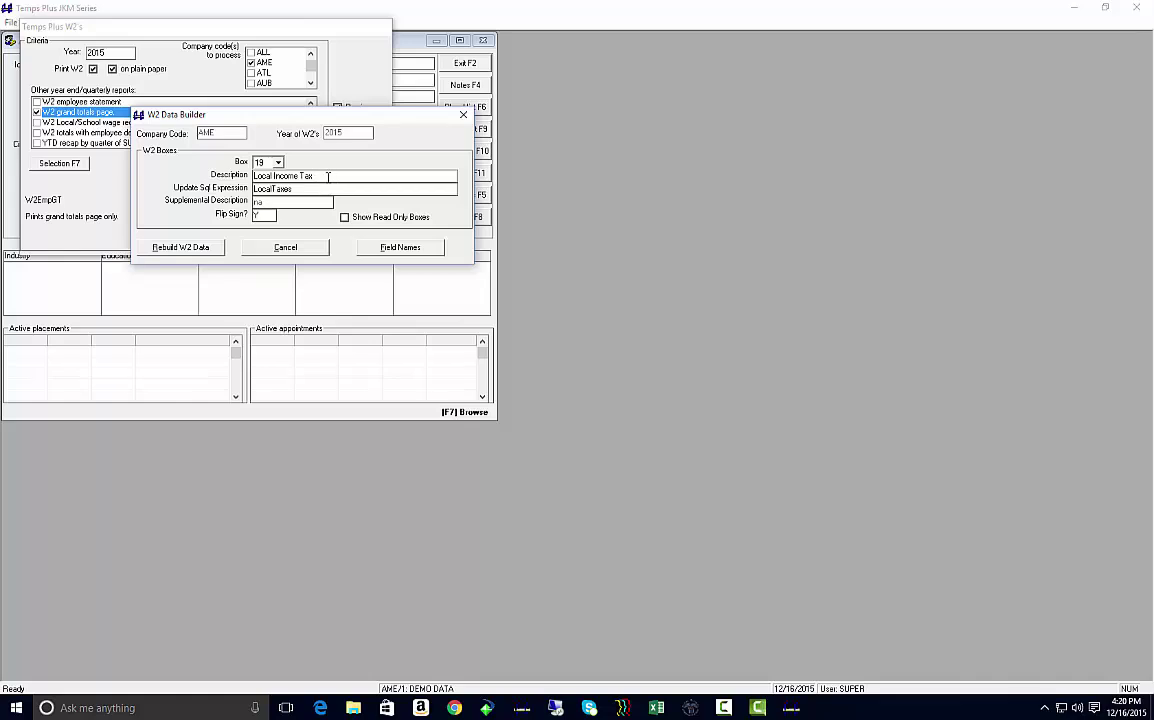
click(311, 188)
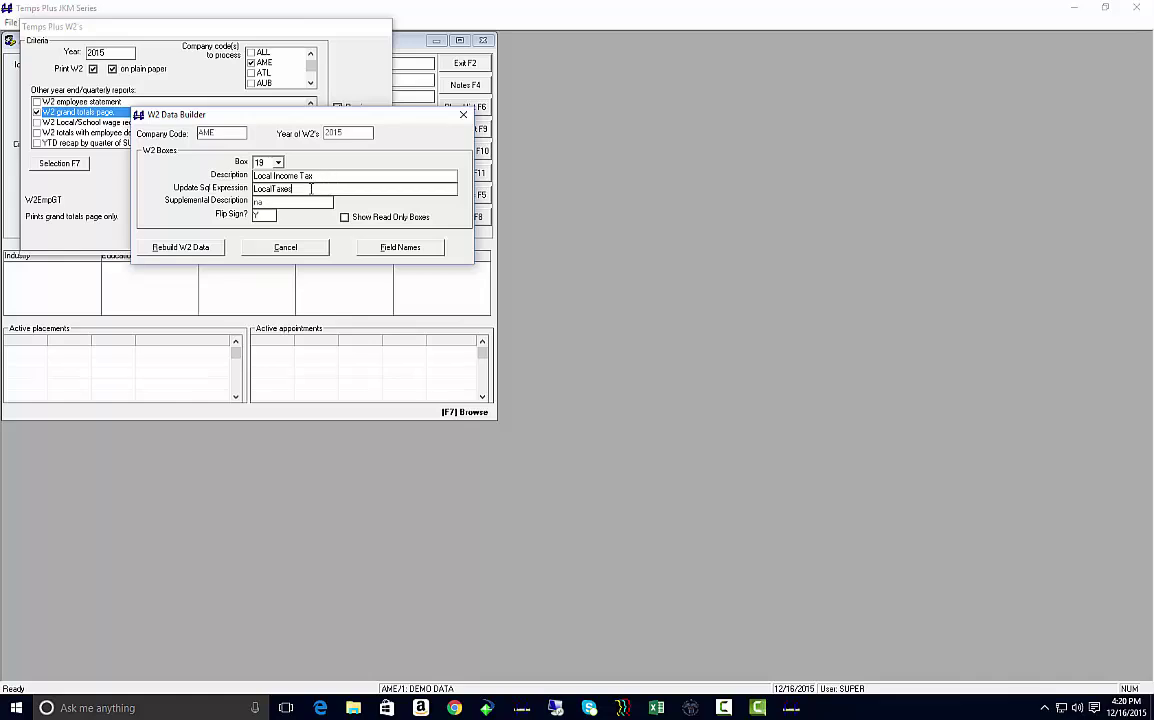
click(403, 248)
scroll(410, 254, down, 15)
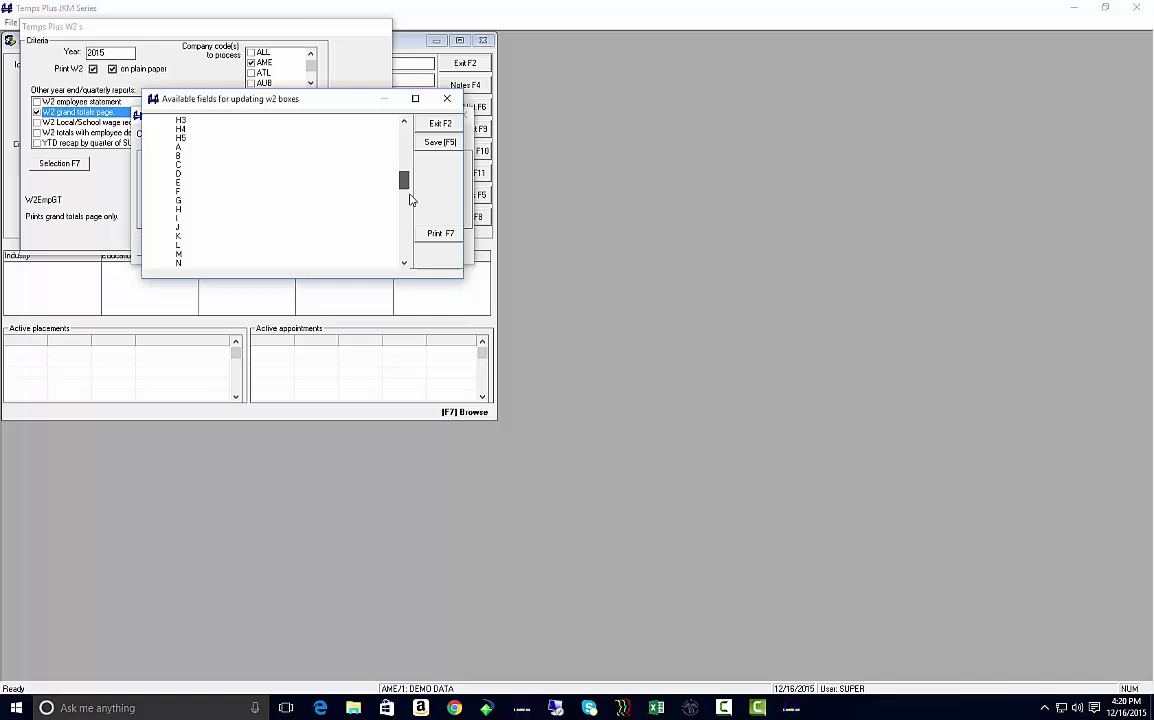
click(441, 127)
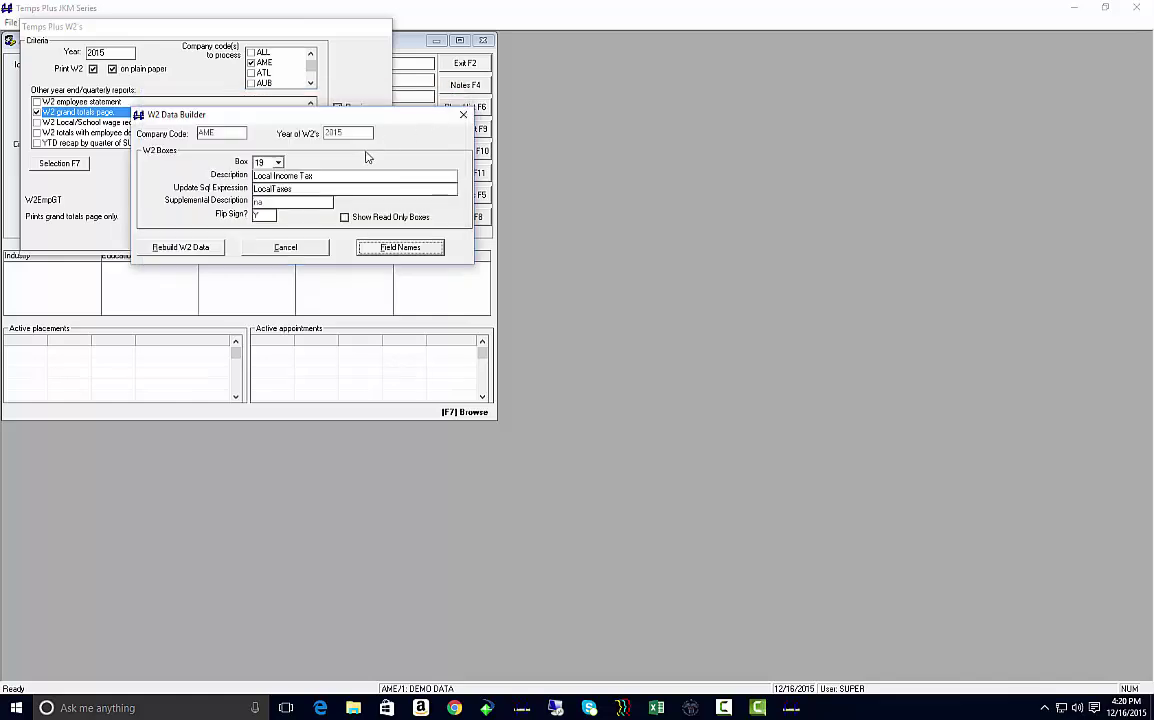
- Go through the W2 boxes from 7 to 12a and examine the update SQL expression of box 12a
click(262, 162)
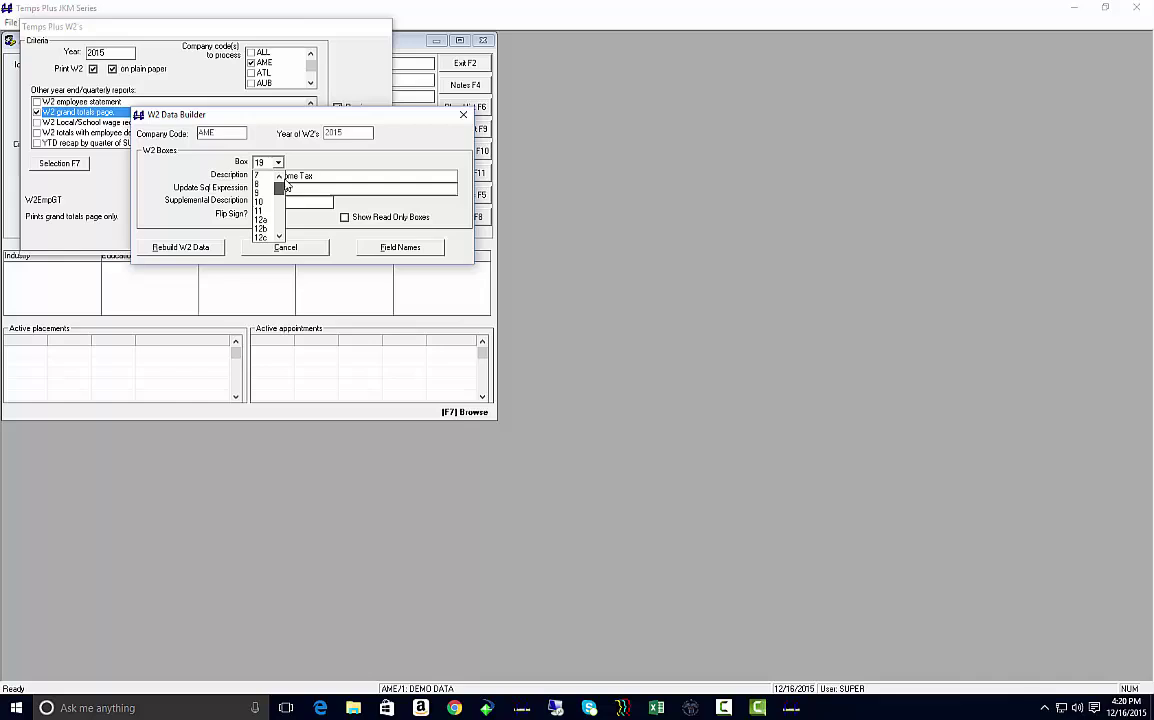
click(258, 175)
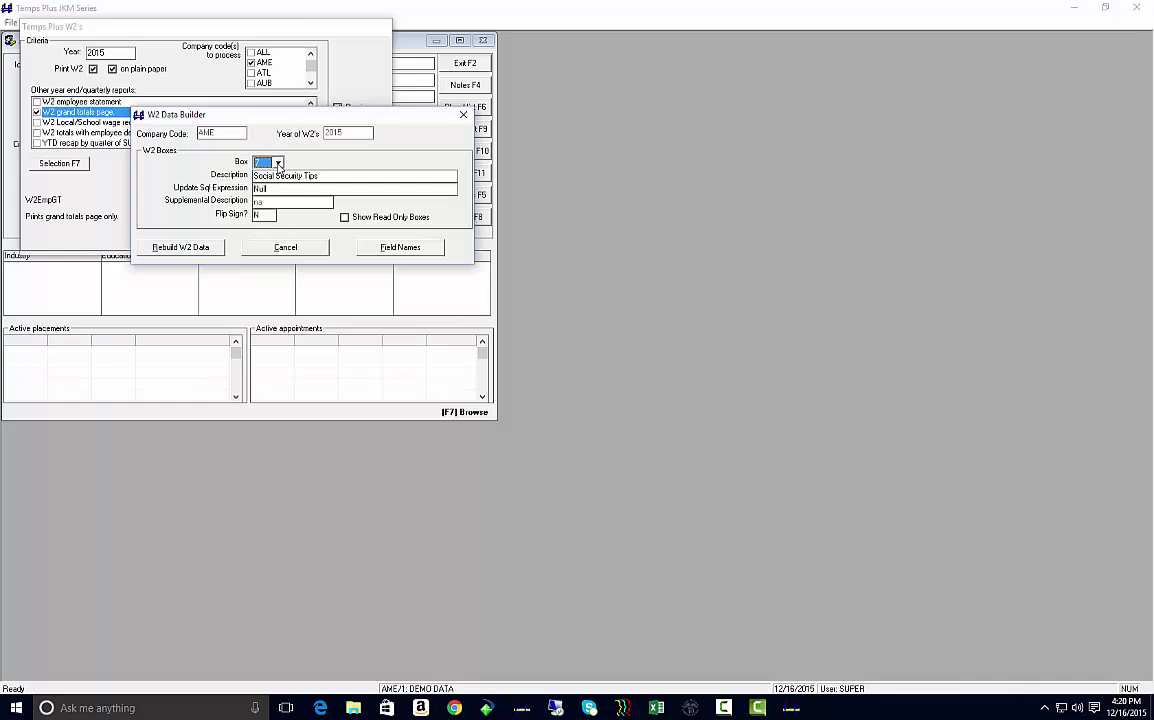
key(Down)
key(Down)
key(Down)
key(Down)
key(Down)
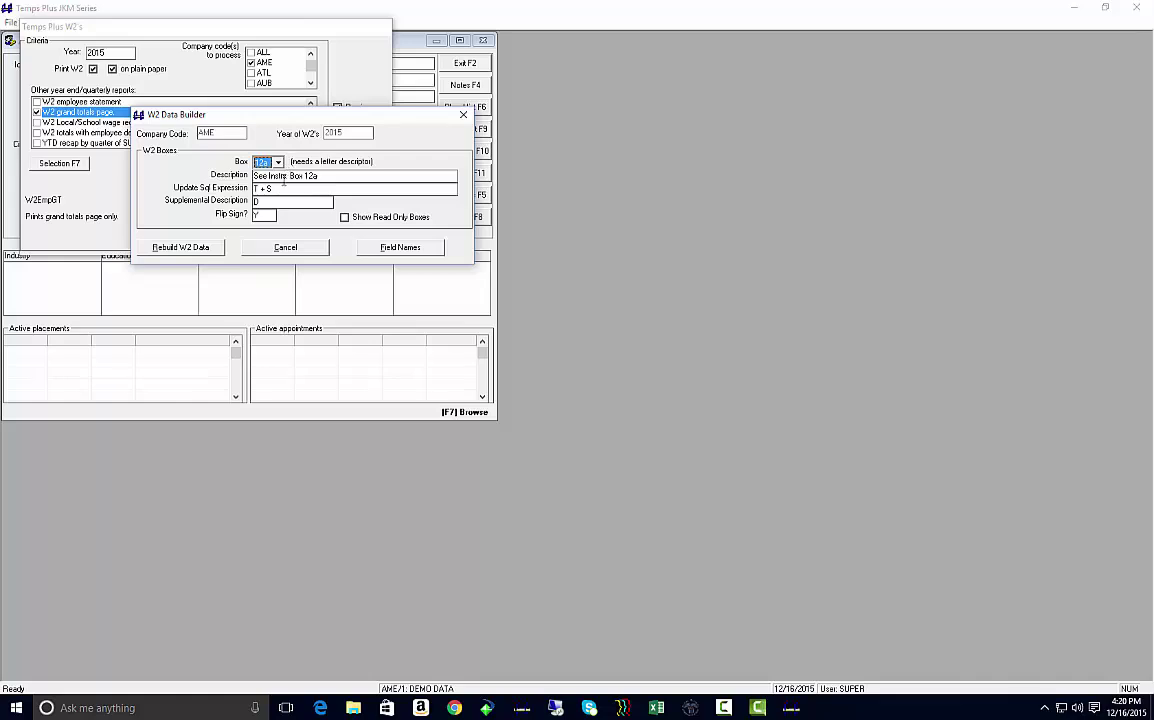
click(285, 187)
- Review the company name entry in box C1 and rebuild the W2 data
click(279, 163)
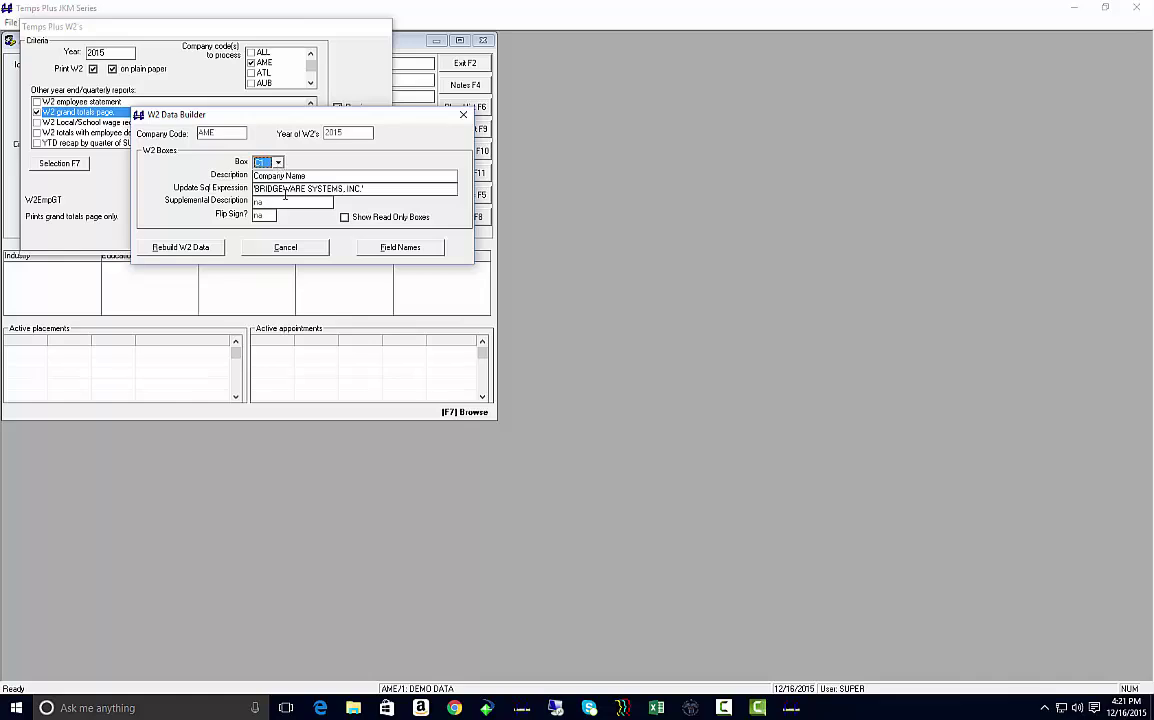
click(340, 172)
click(176, 248)
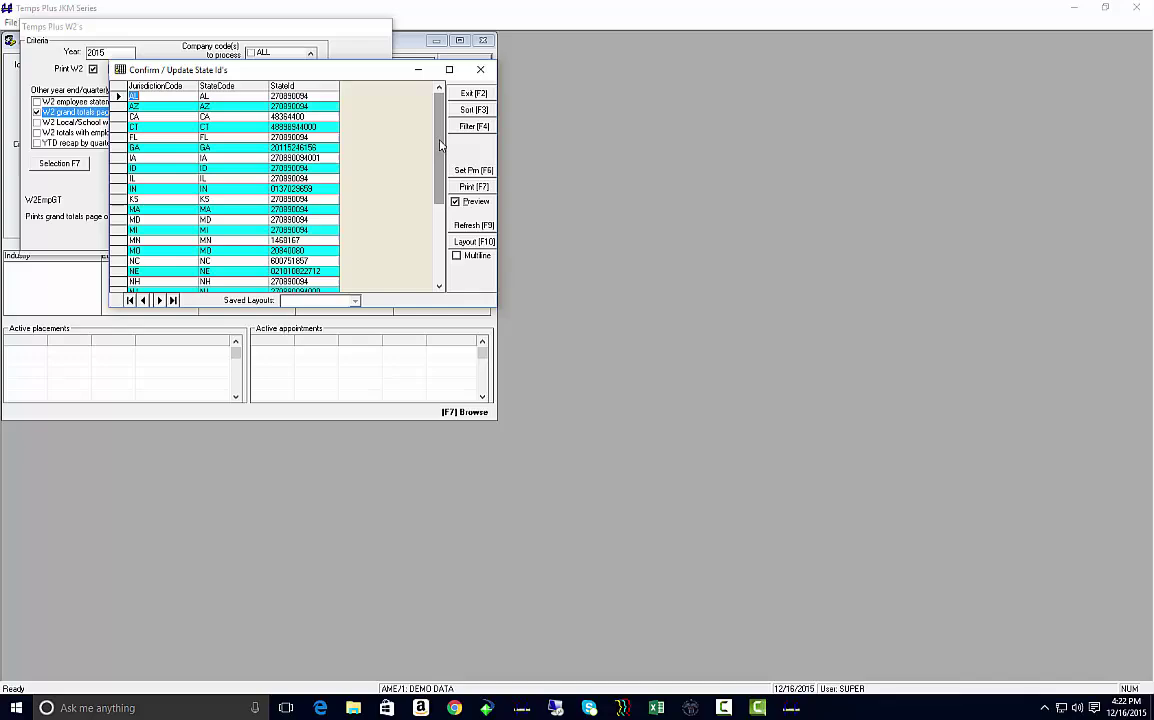
- Review the state IDs listed for each jurisdiction and accept them to continue building the W2 data
drag(440, 145, 440, 185)
click(264, 190)
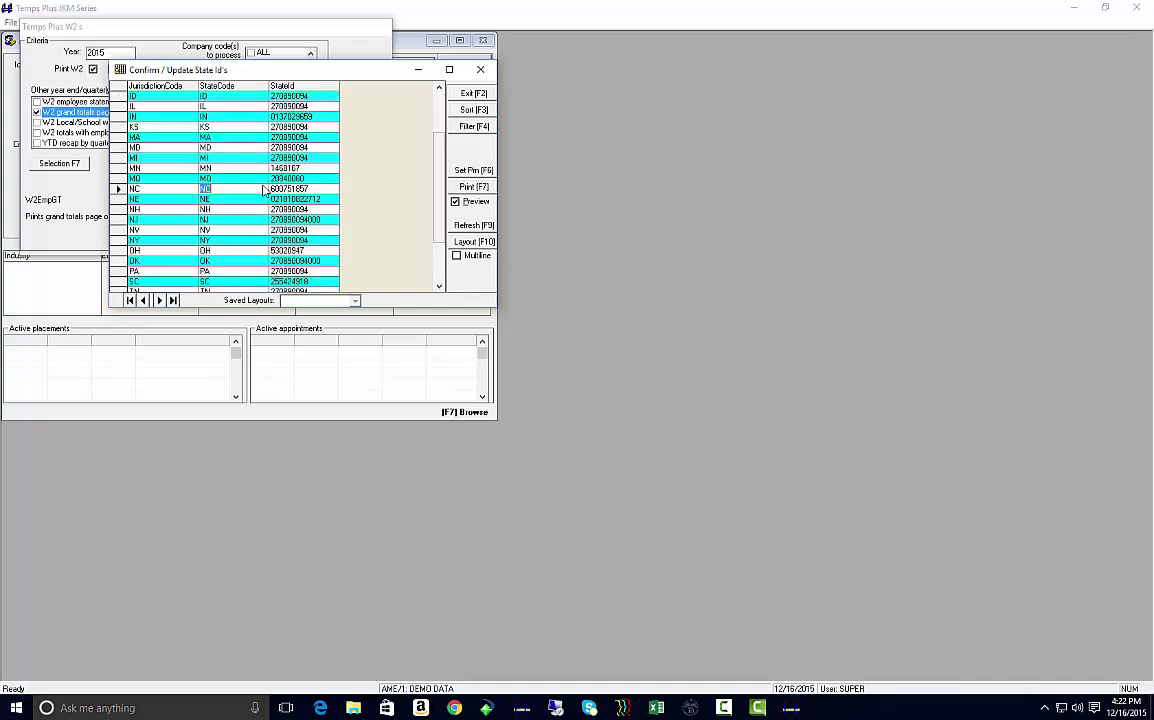
click(481, 96)
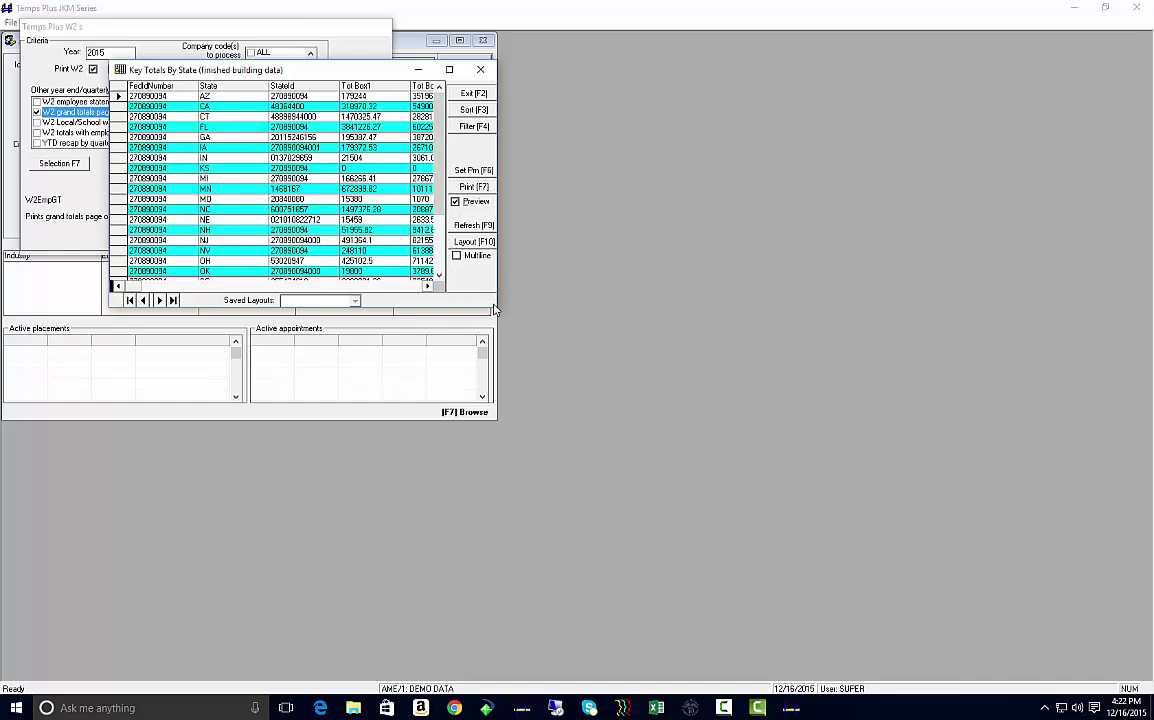
- Widen the key totals by state window, check the totals for boxes 1 to 5, and close it
drag(493, 309, 760, 318)
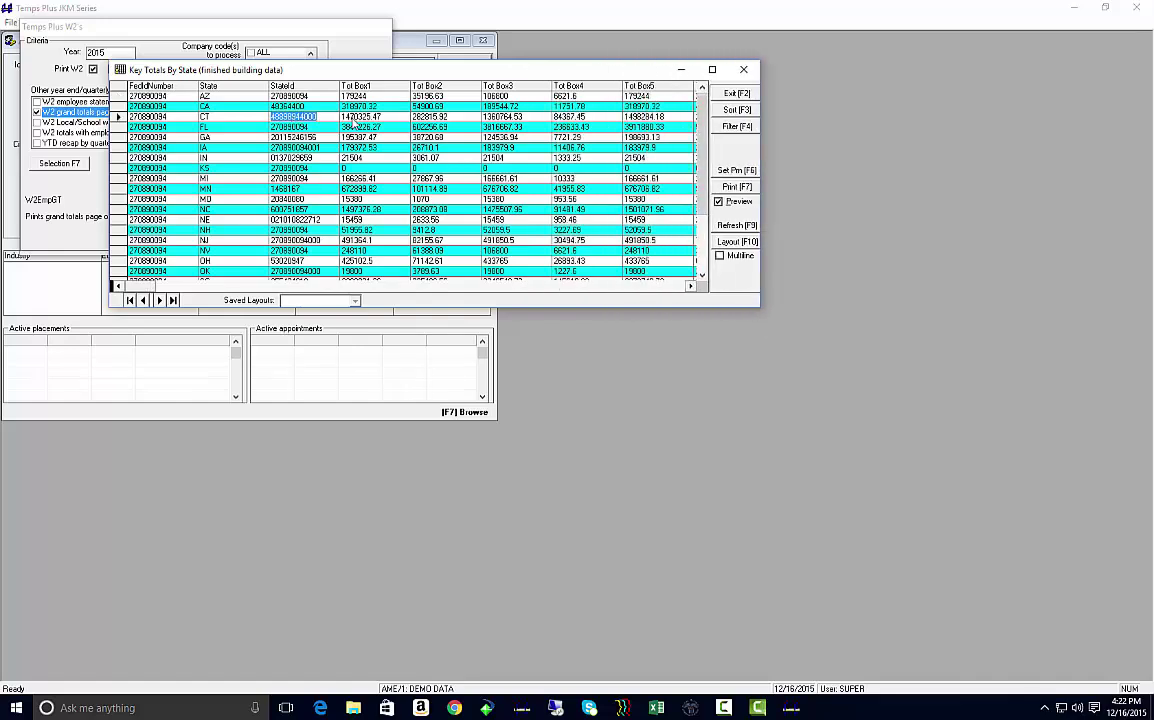
click(360, 116)
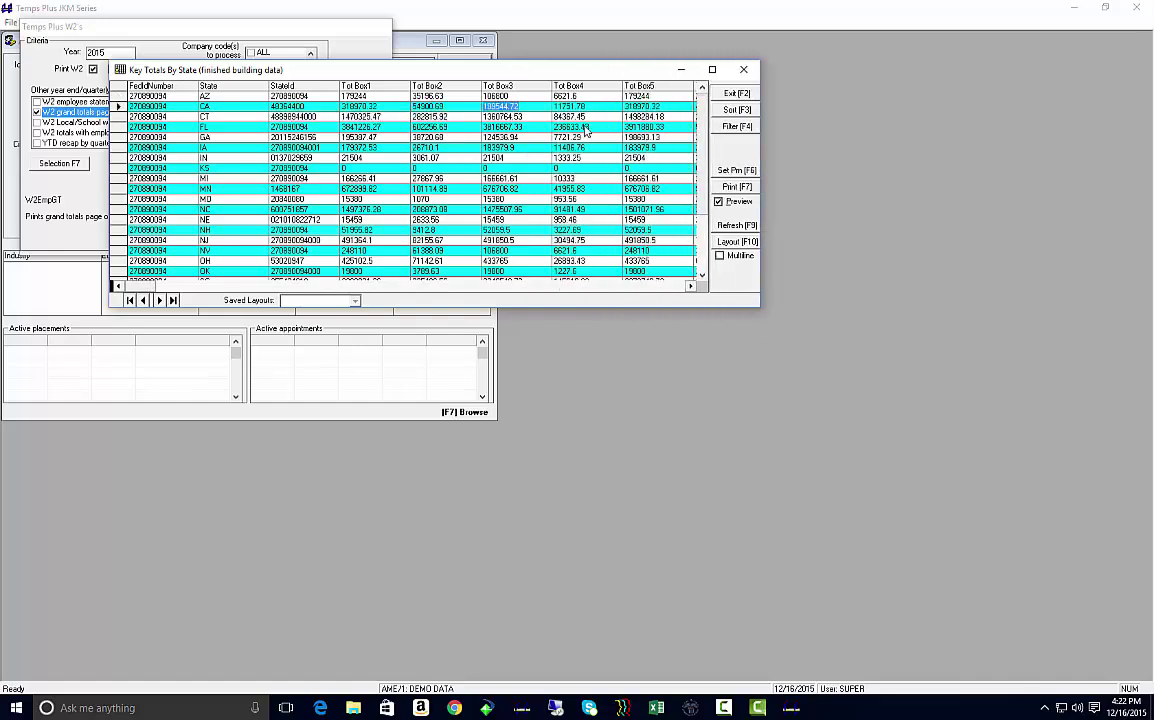
click(570, 127)
click(660, 128)
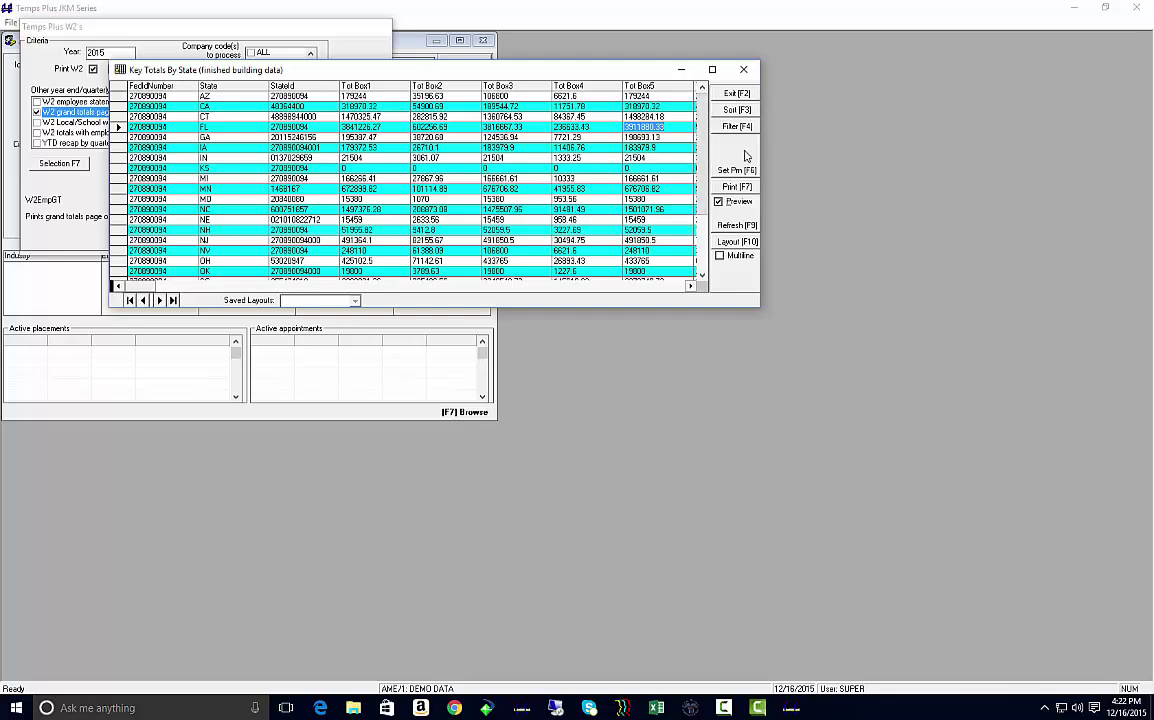
click(745, 96)
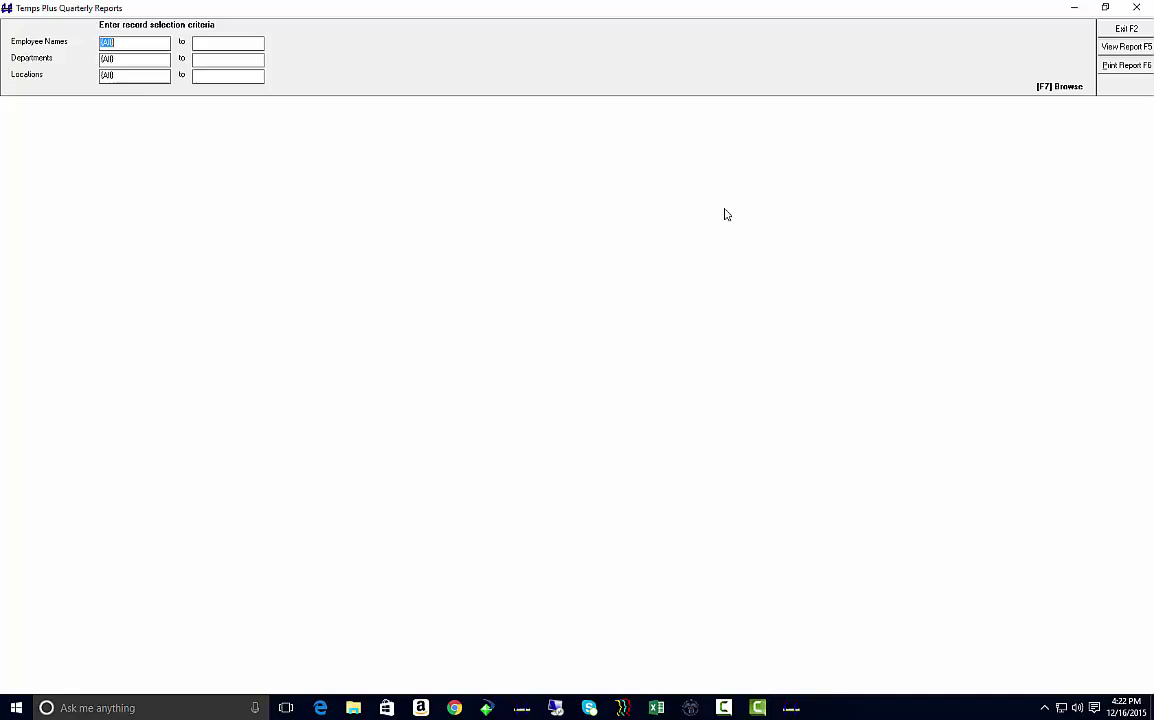
- Preview the 2015 W2 forms for all employees, inspect the first and last pages, and close the preview
click(1126, 46)
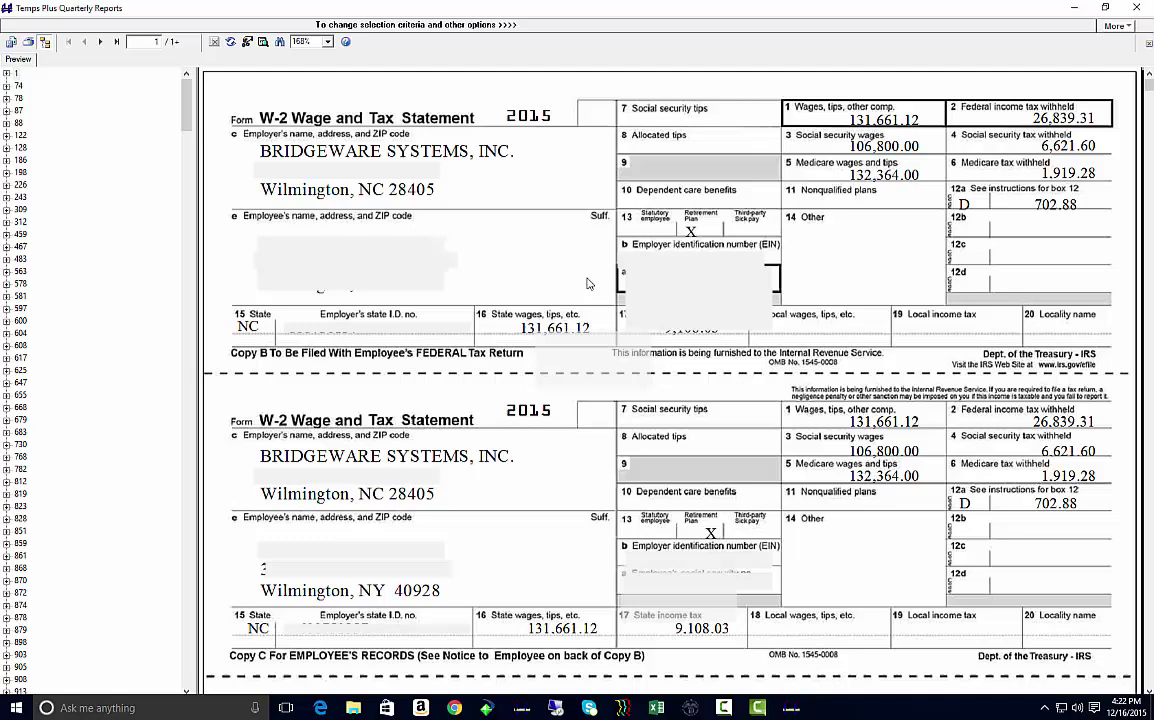
scroll(515, 280, down, 5)
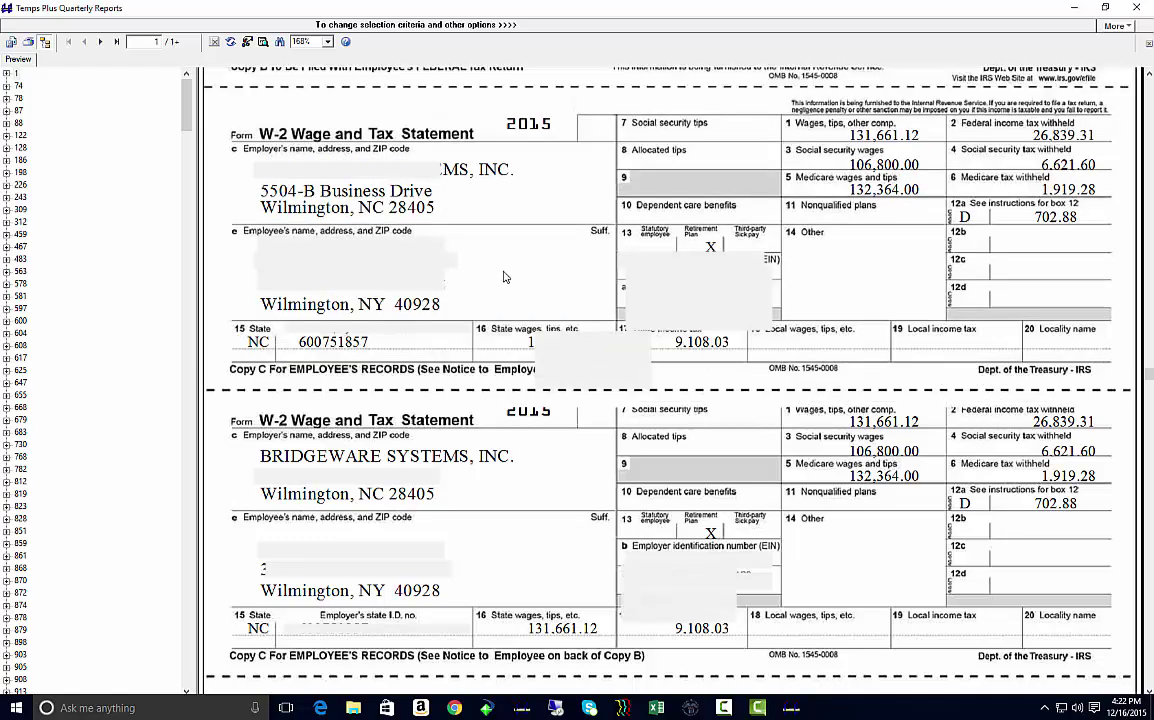
scroll(507, 272, down, 1)
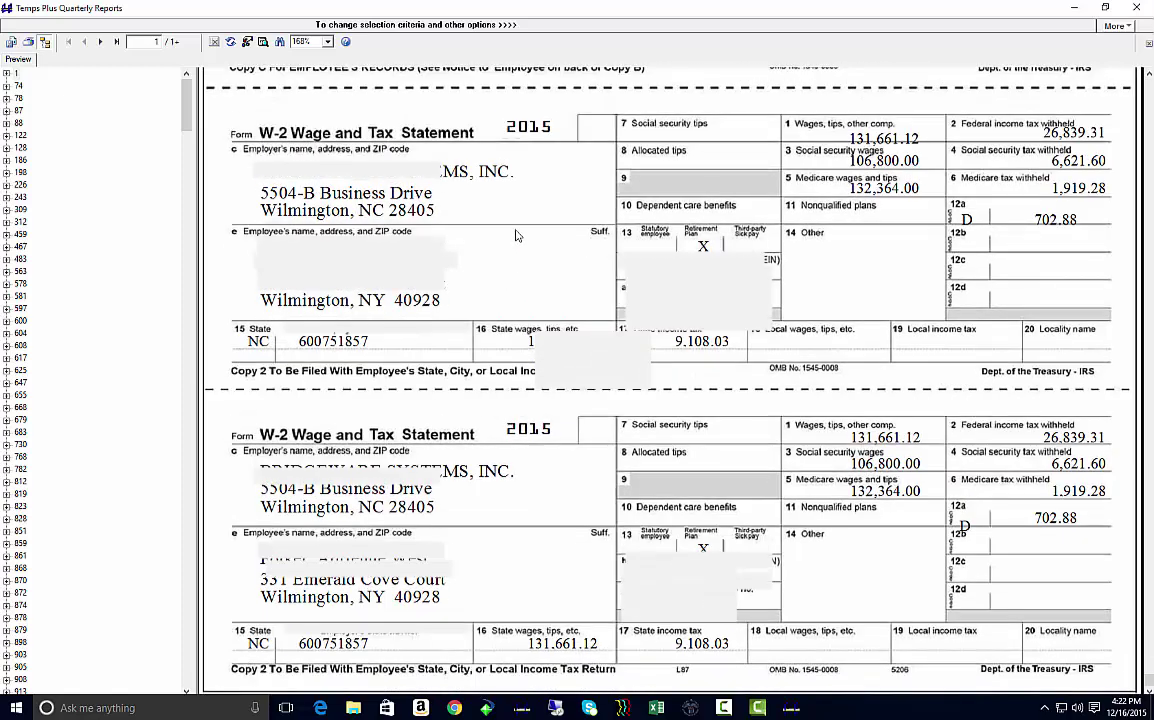
click(116, 41)
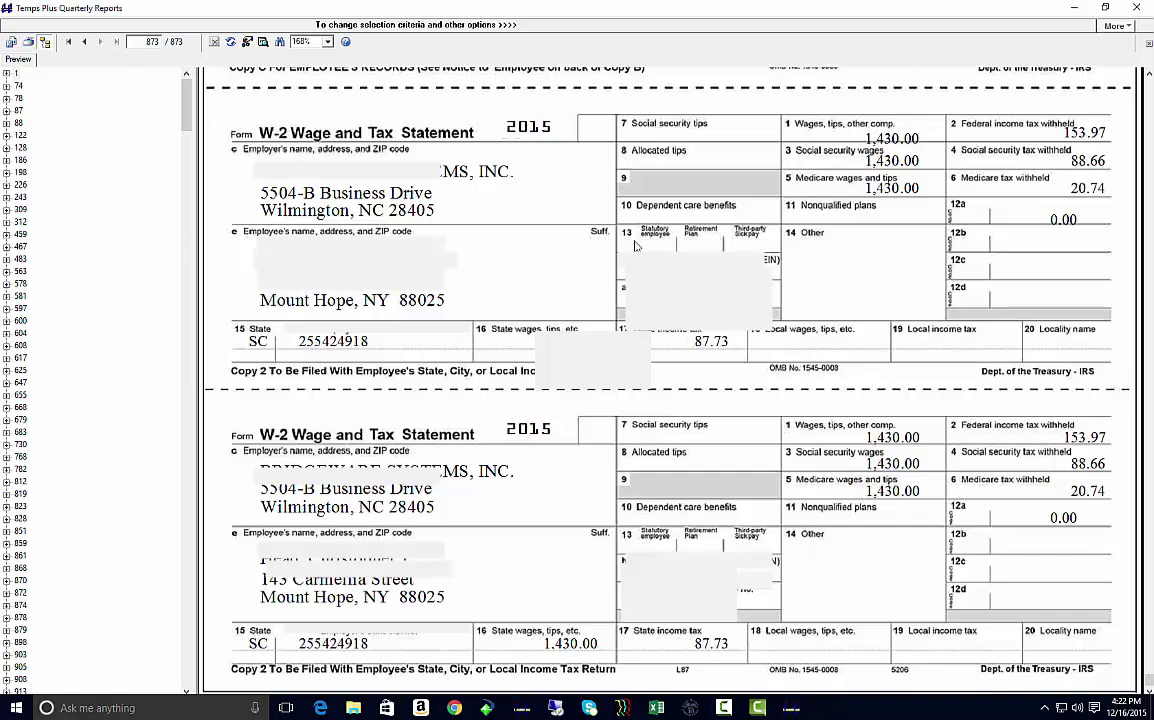
scroll(576, 221, up, 5)
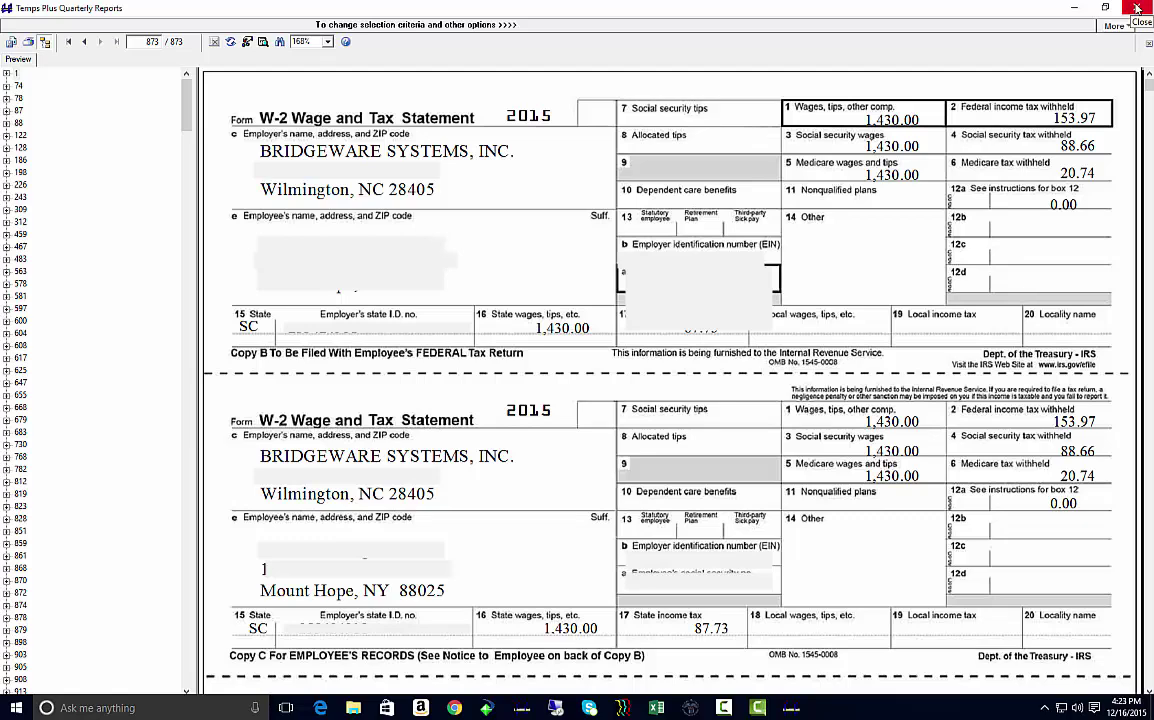
click(1137, 8)
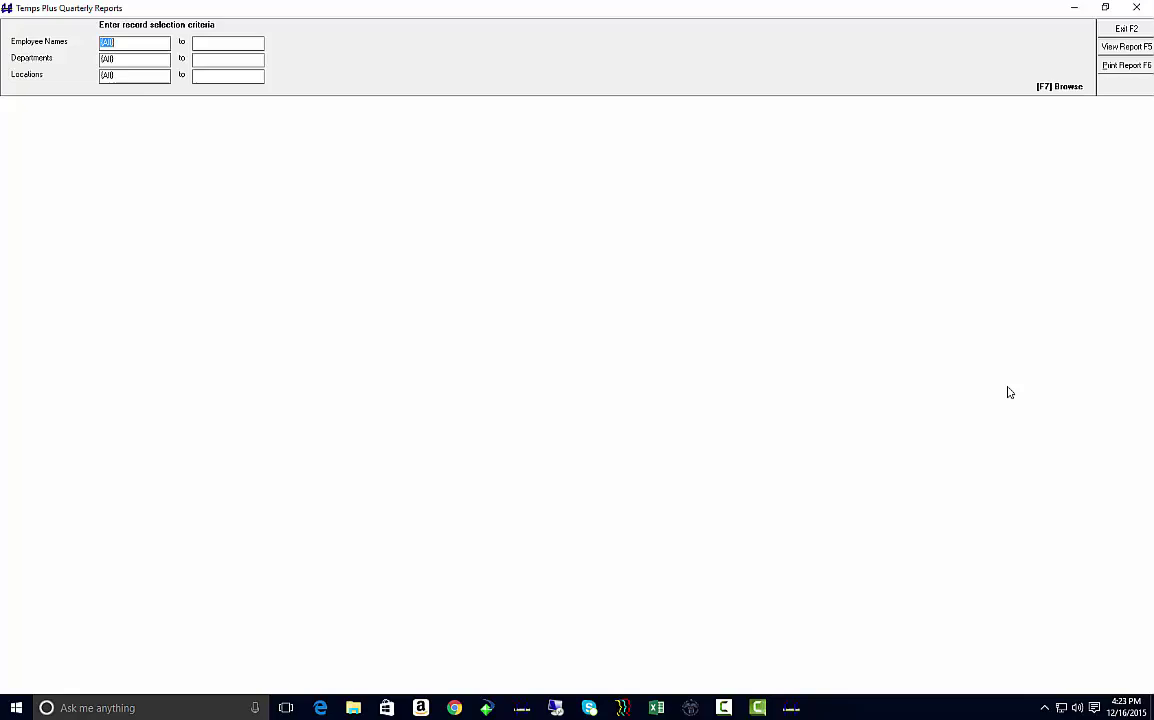
- Preview the W2 audit report for all employees, look through its first page, and finish the W2 process
click(1145, 49)
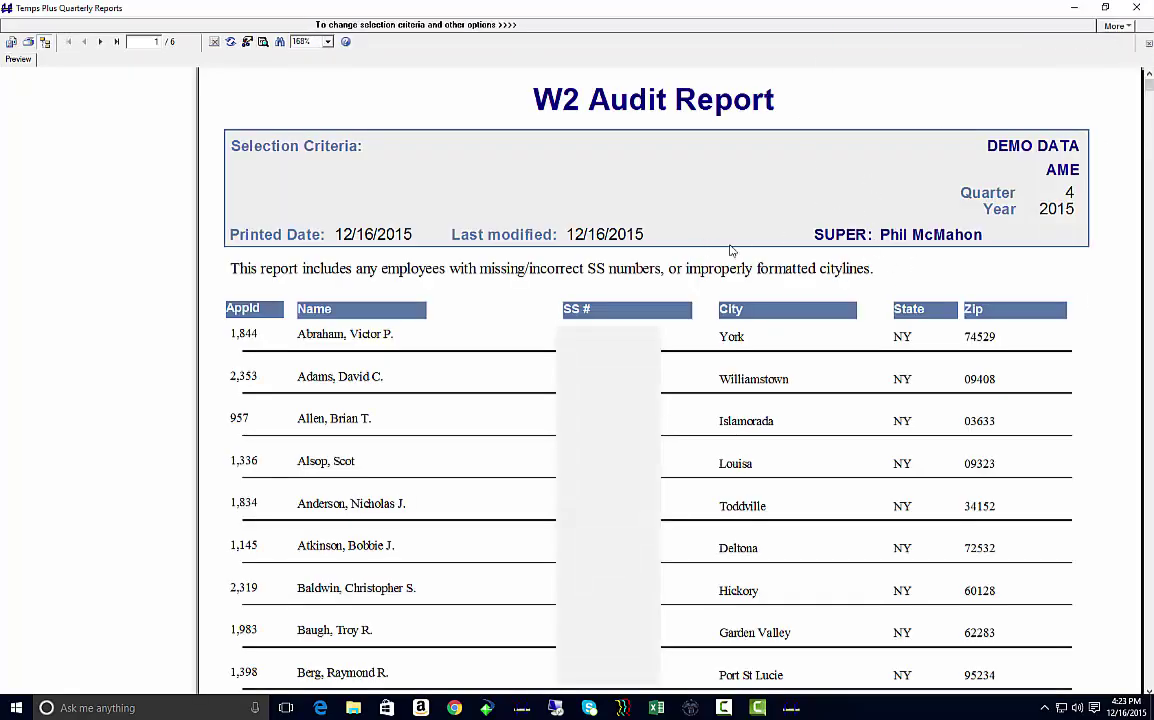
scroll(688, 158, down, 5)
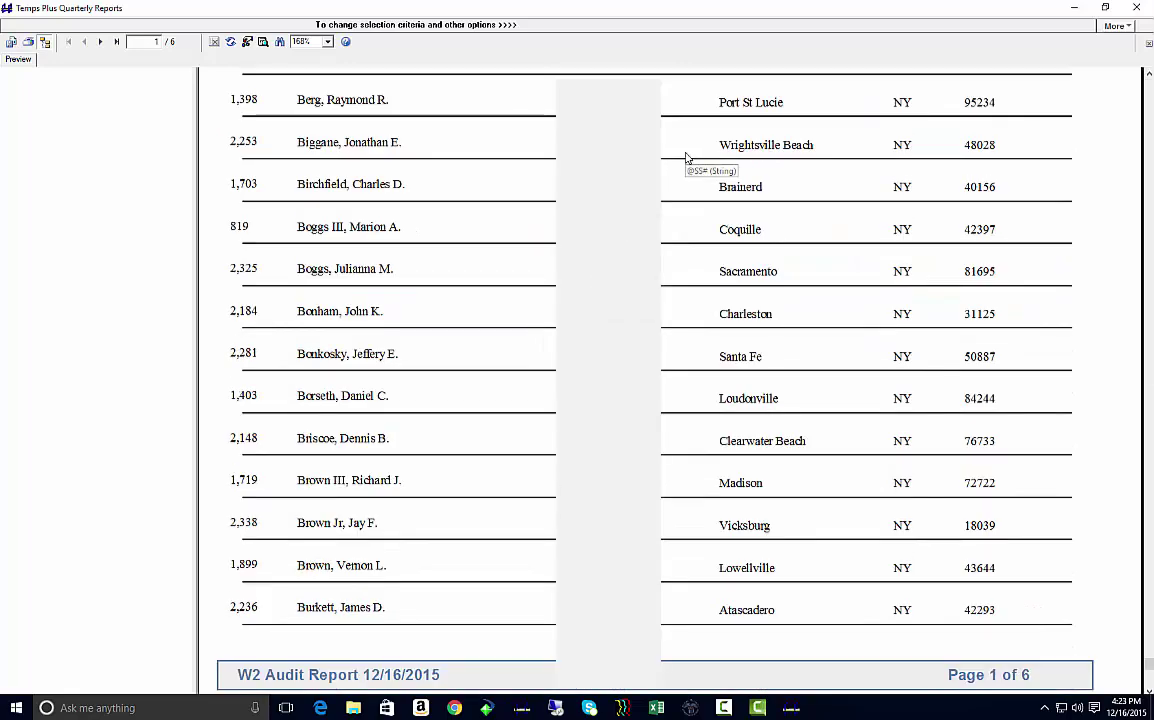
scroll(736, 152, up, 5)
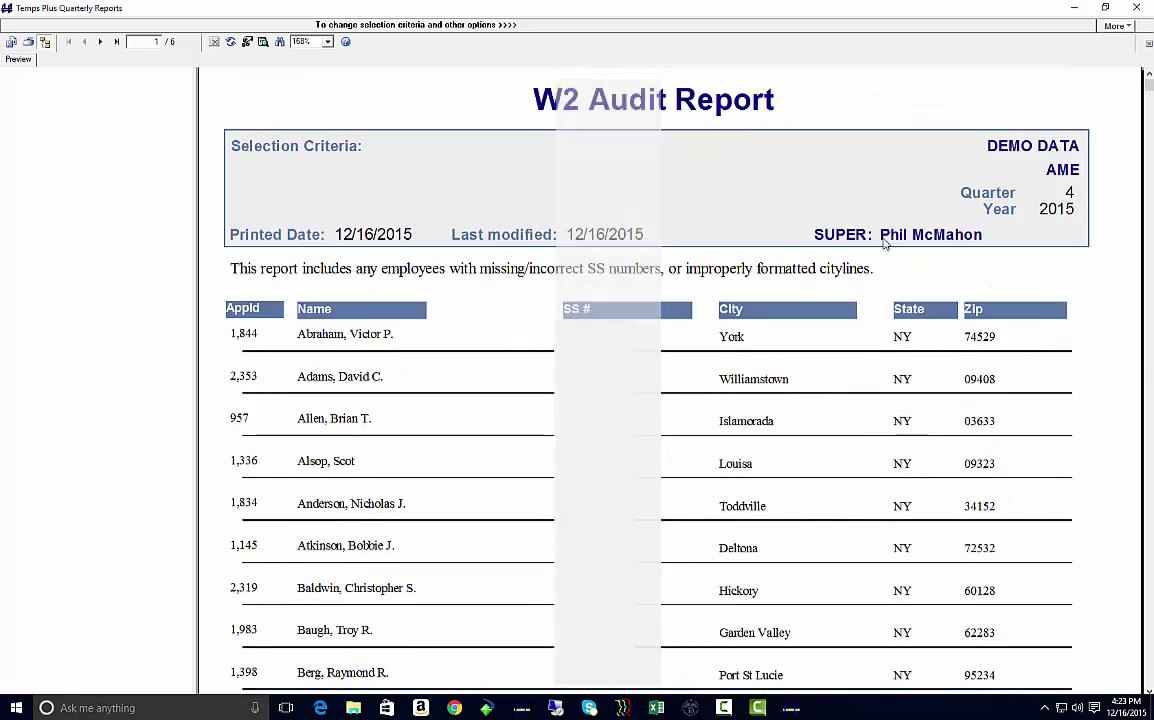
click(587, 280)
click(1140, 8)
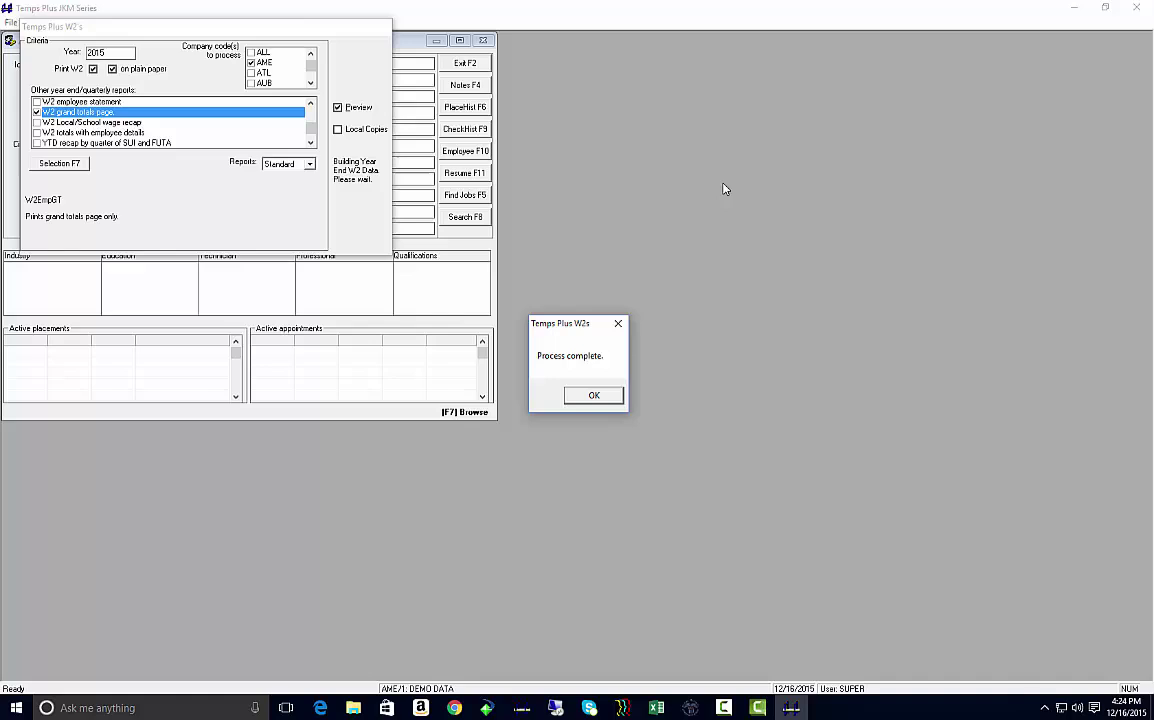
click(594, 395)
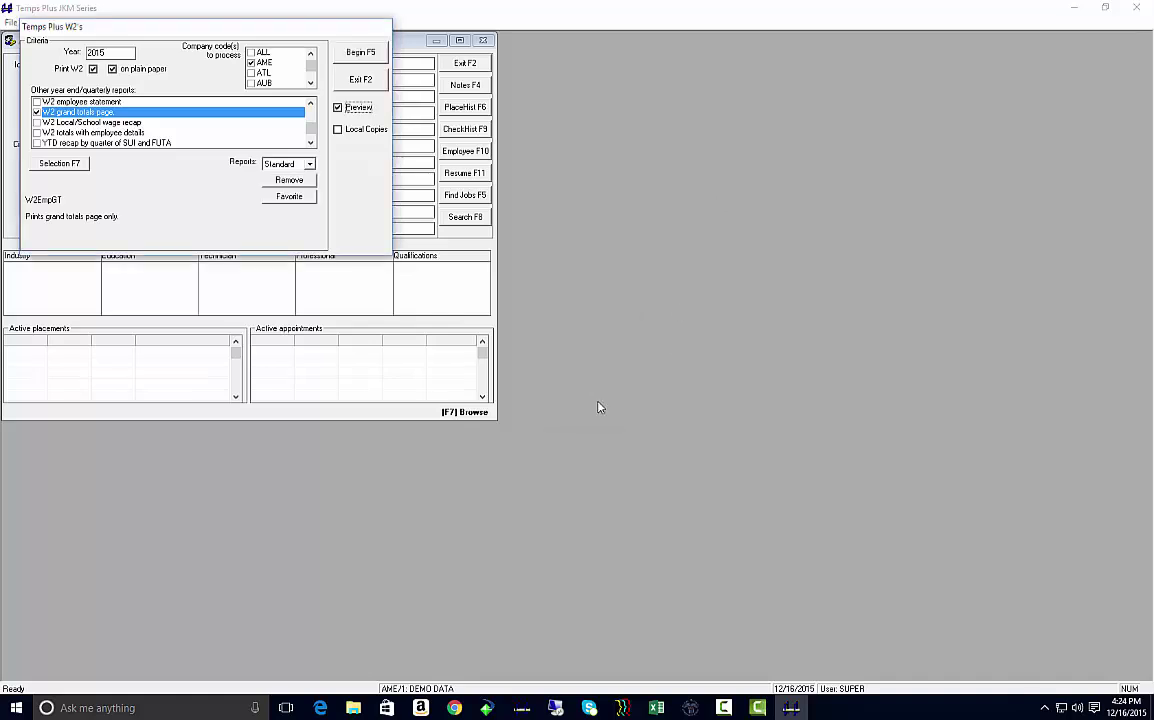